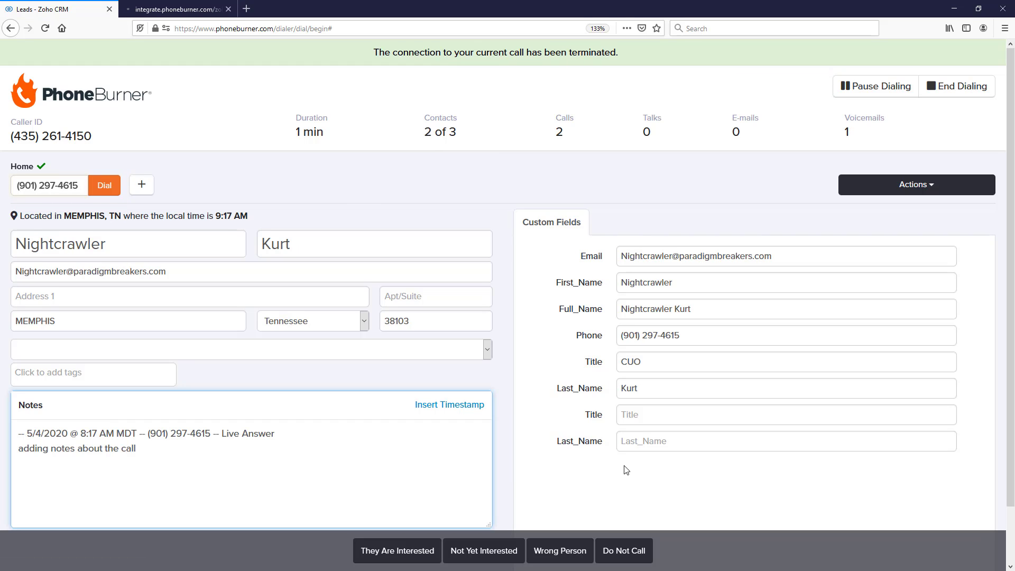
Review the PhoneBurner dial session and its summary, and return to the Leads list in Zoho CRM
click(181, 12)
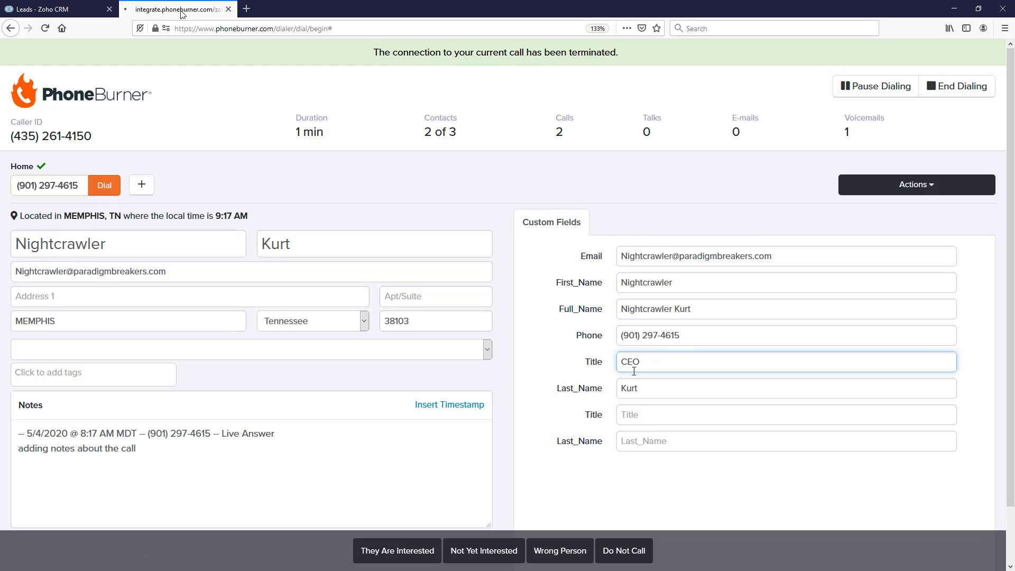
click(605, 458)
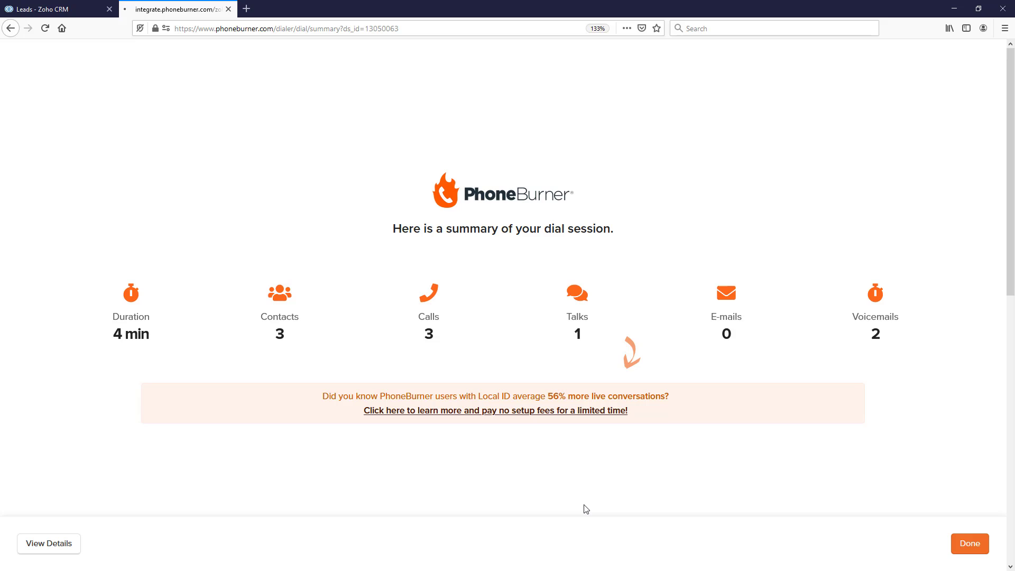
click(37, 10)
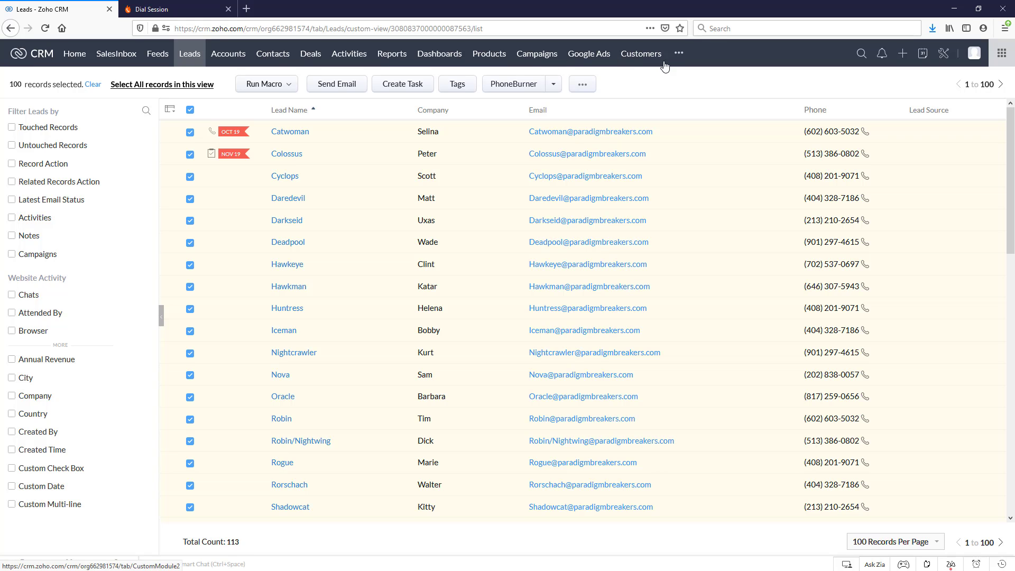
Open the Customers module and bring up its link and button settings in the CRM setup
click(647, 59)
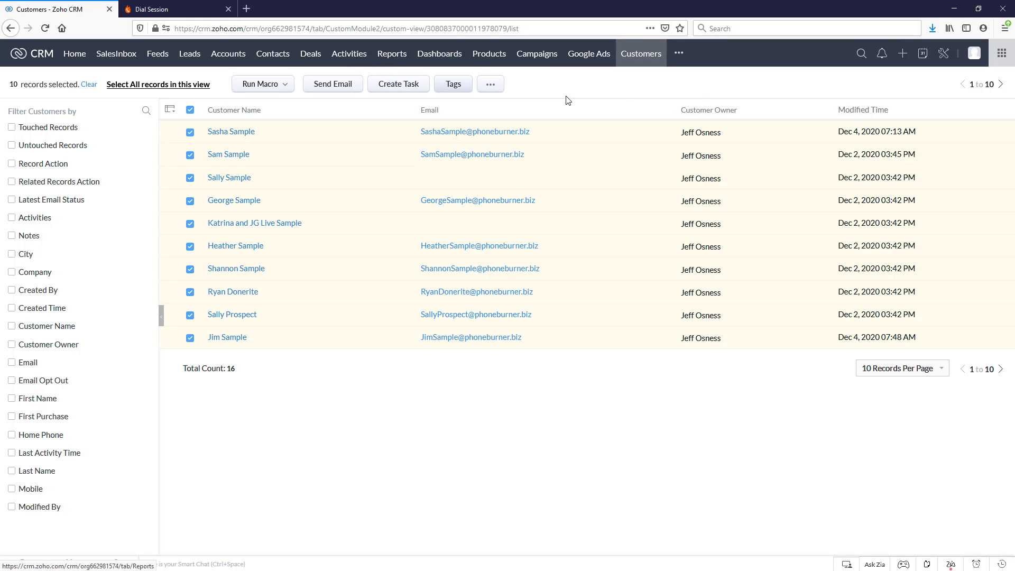
click(943, 56)
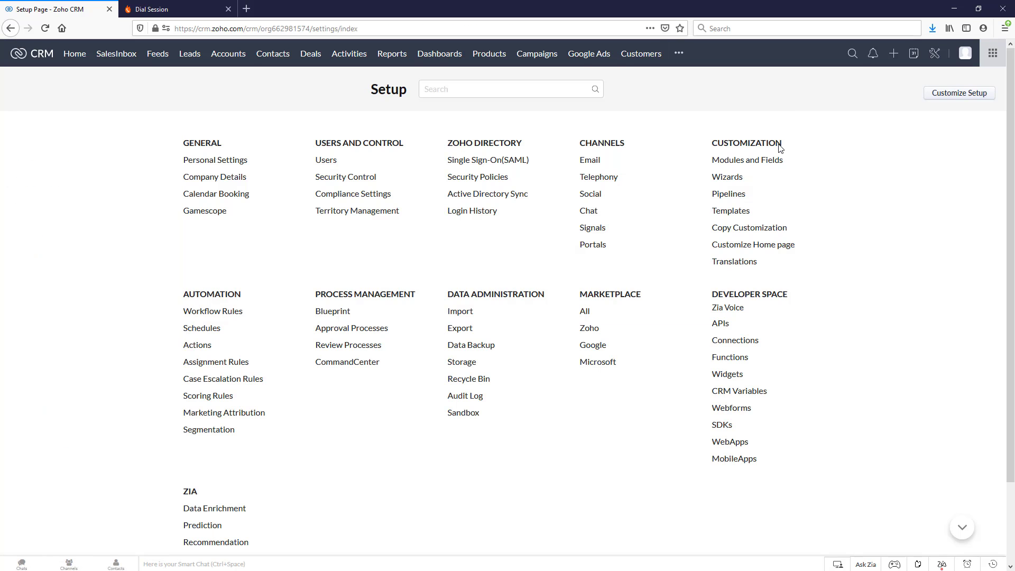
click(742, 166)
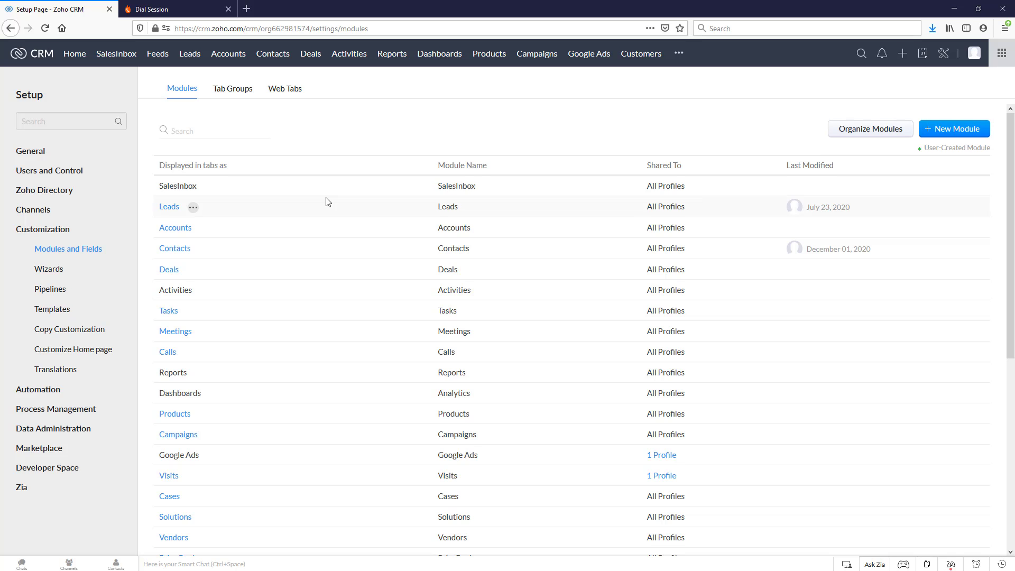
scroll(325, 201, down, 6)
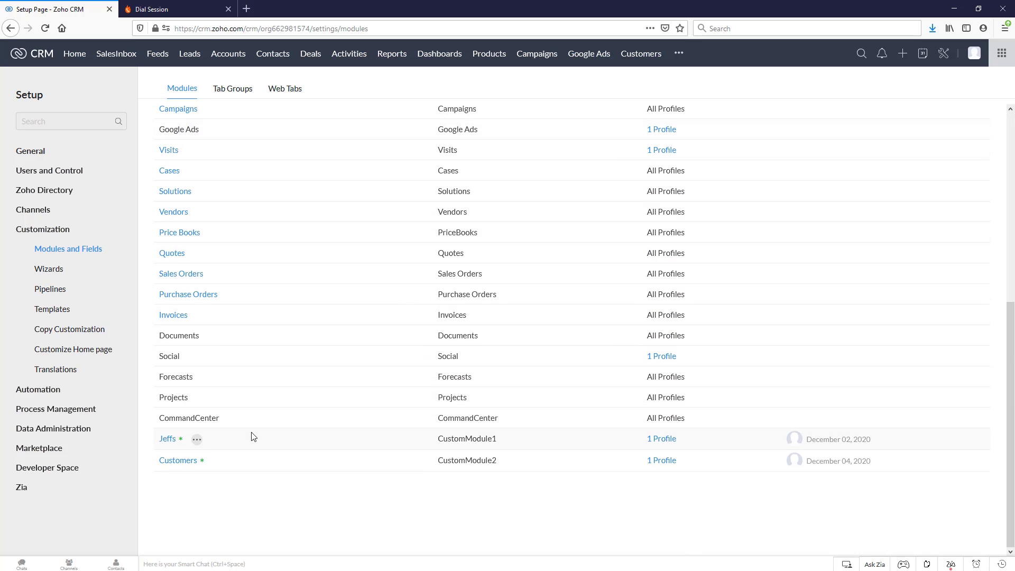
click(170, 467)
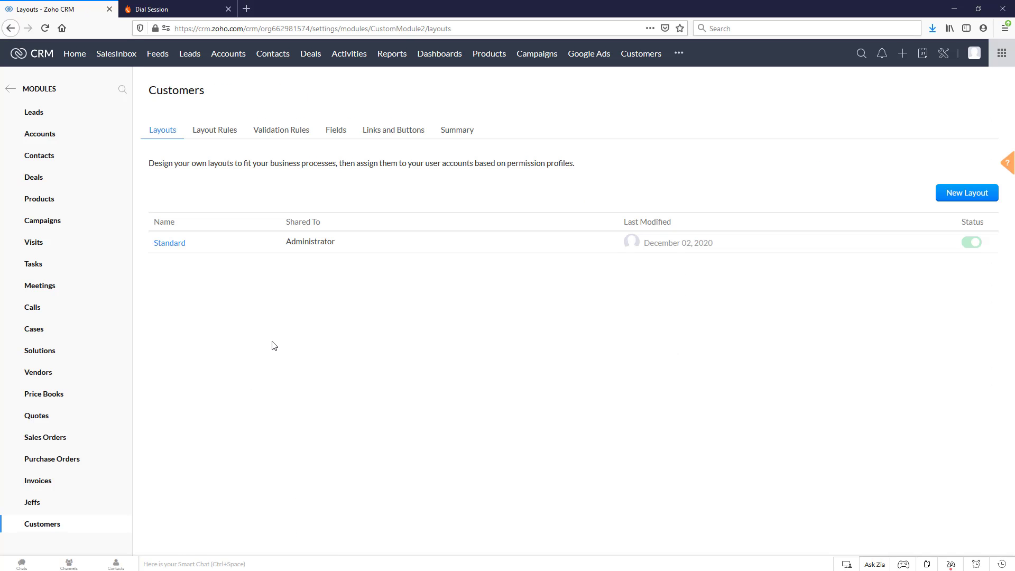
click(398, 139)
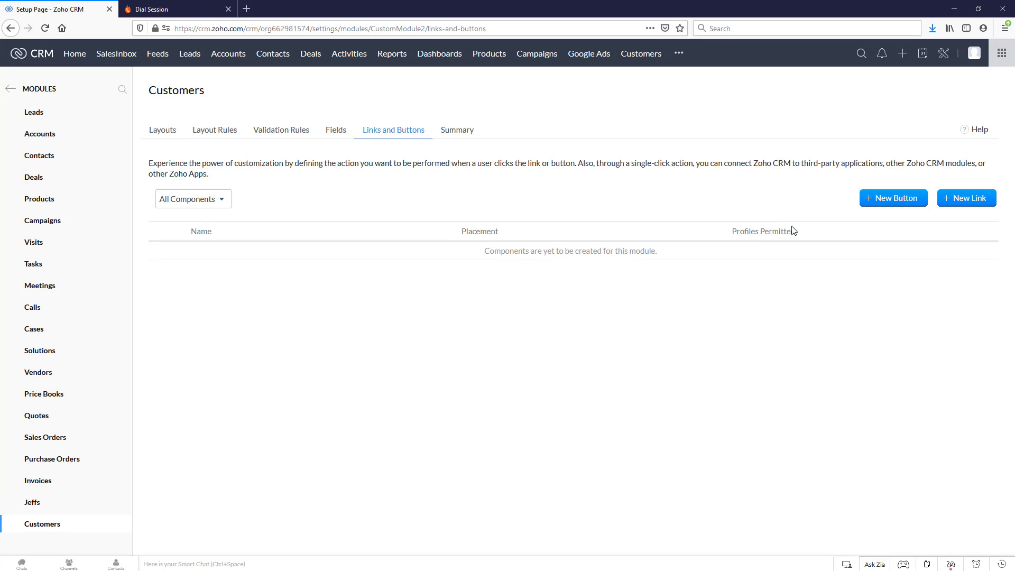
Start a new button named "Launch Session" with the description "Initiate a PhoneBurner dial session to power through our calls"
click(897, 199)
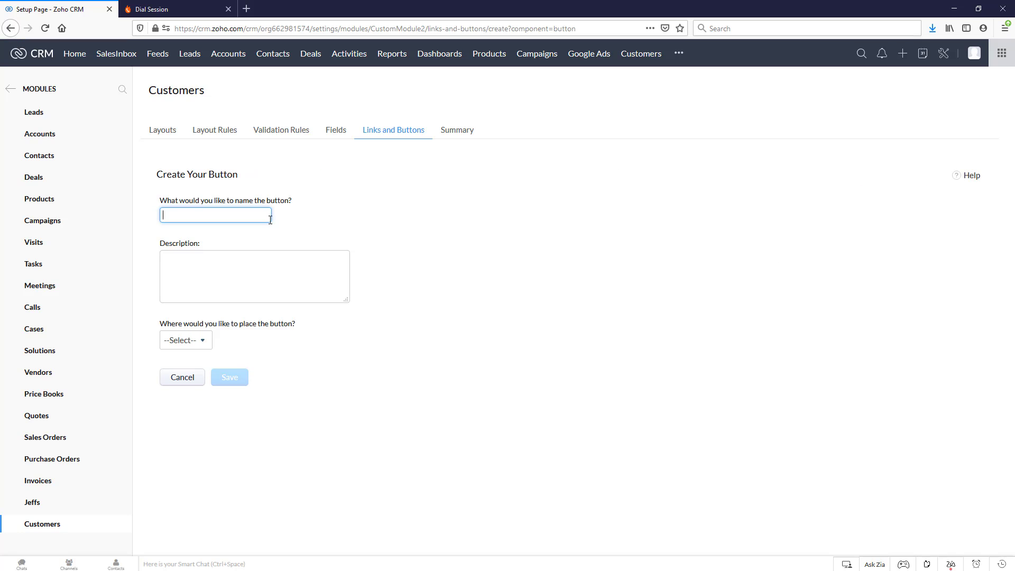
text(Launch Session)
click(292, 269)
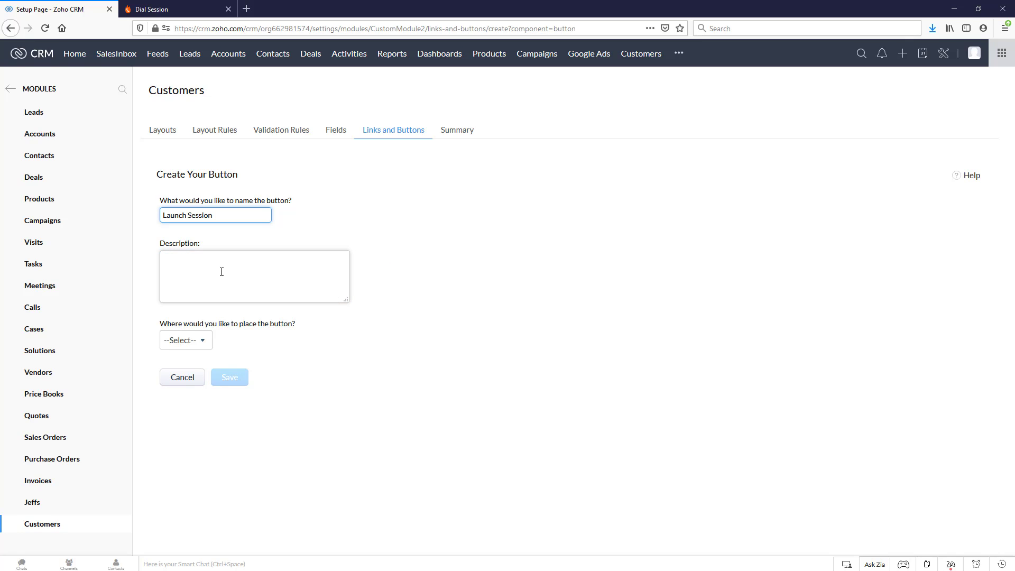
click(222, 270)
text(Initiate a PhoneBurner dial session to power through our calls)
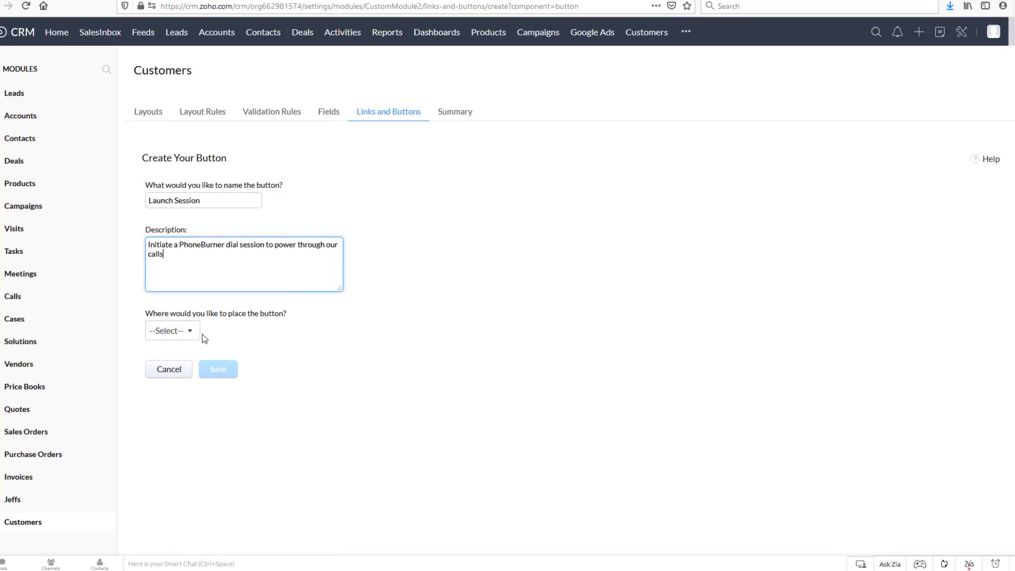
Place the button in List View - Mass Action Menu and set its action to Invoke a URL
click(125, 290)
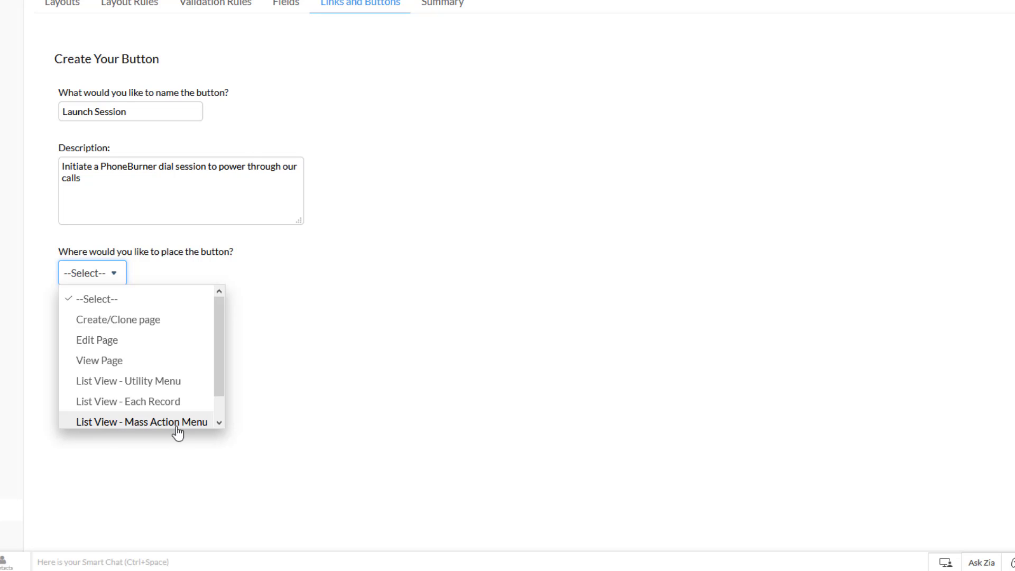
scroll(149, 404, down, 1)
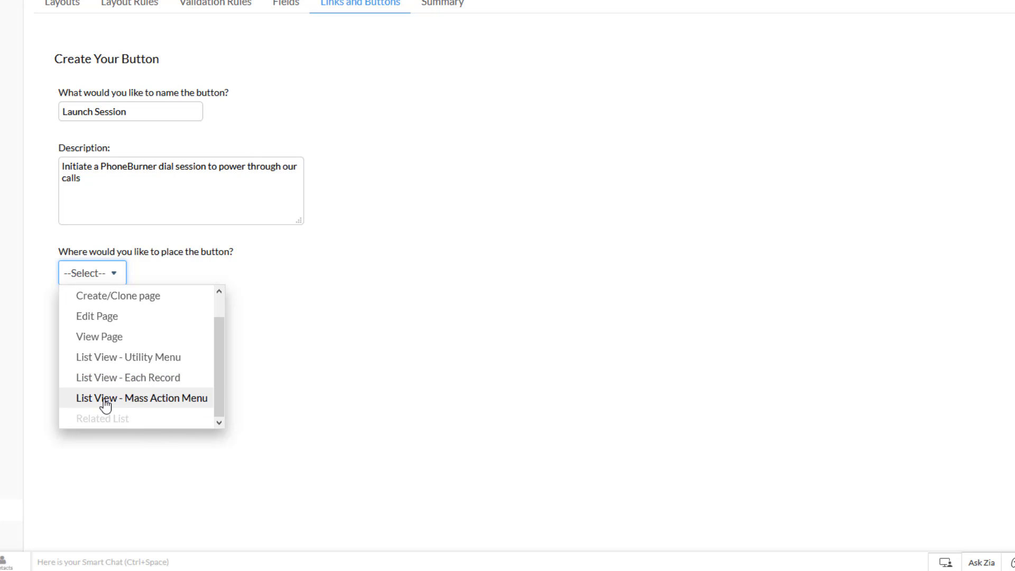
click(165, 401)
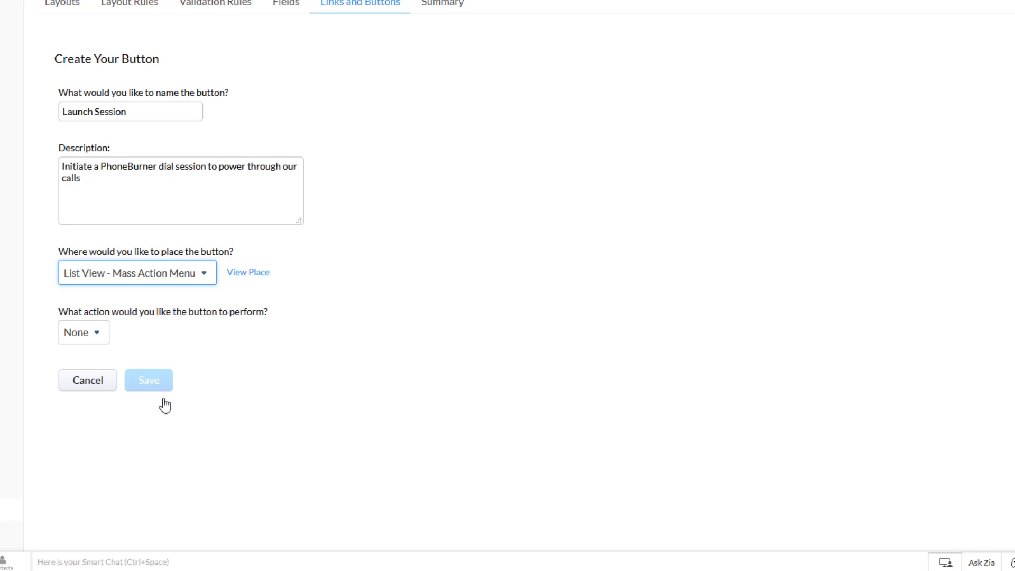
click(105, 337)
scroll(117, 405, down, 2)
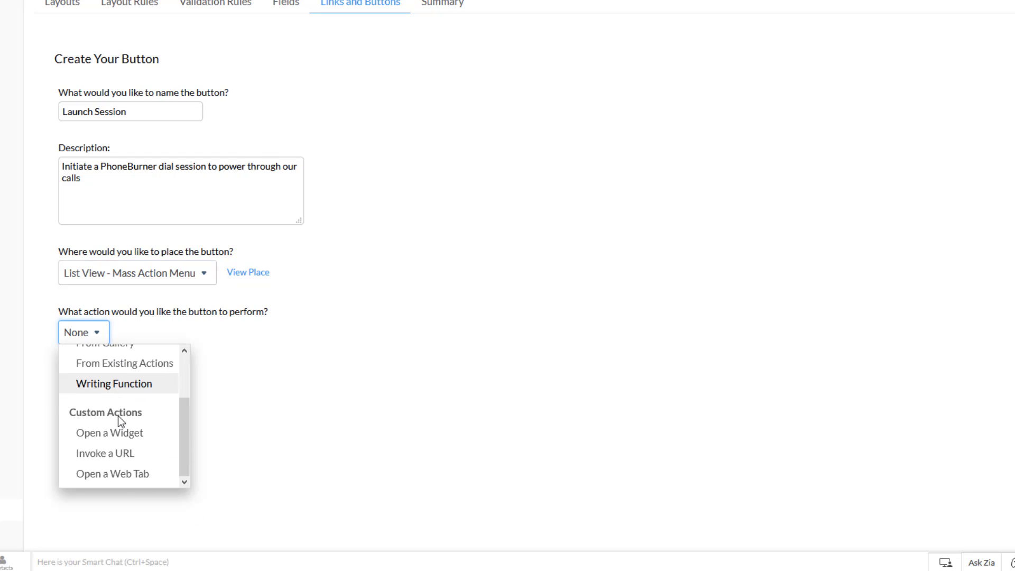
click(116, 457)
scroll(352, 337, down, 1)
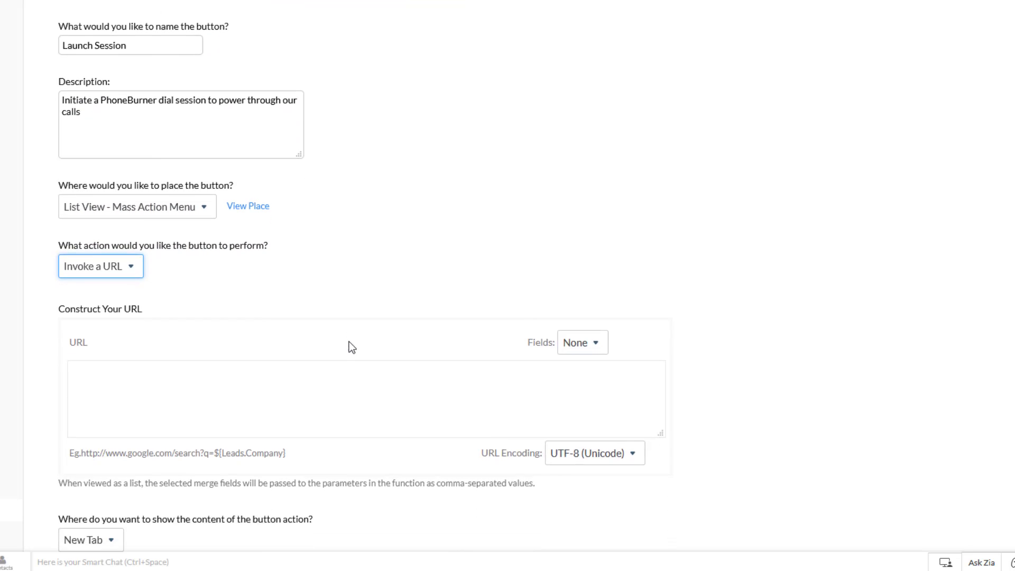
scroll(348, 342, down, 2)
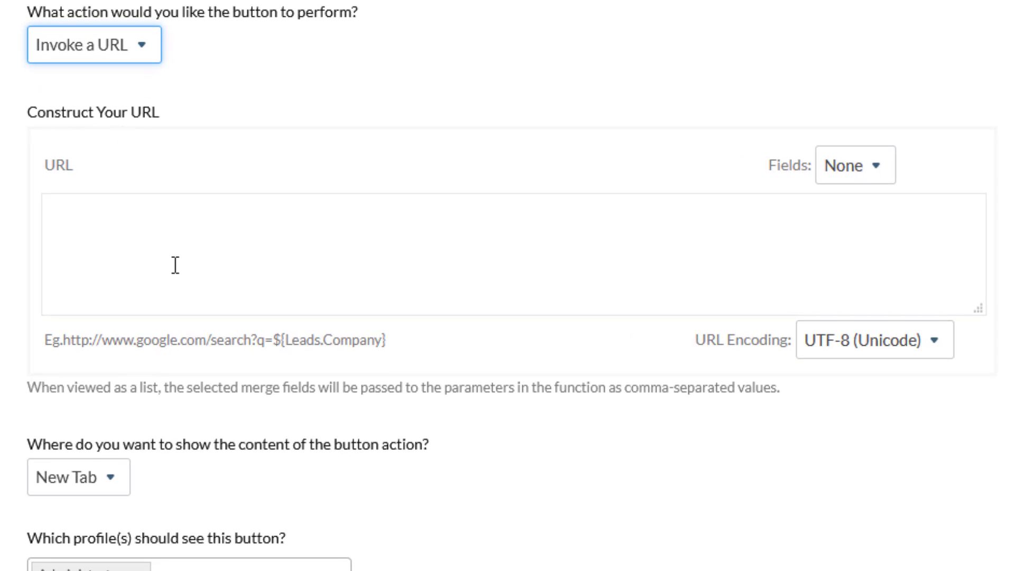
click(328, 288)
text(https://integrate.phoneburner.com/zoho/start-dialsession.php?zoho_user_id=${Users.User Id}&zoho_module=Customers&zoho_target_ids=${Customers.Customer Id})
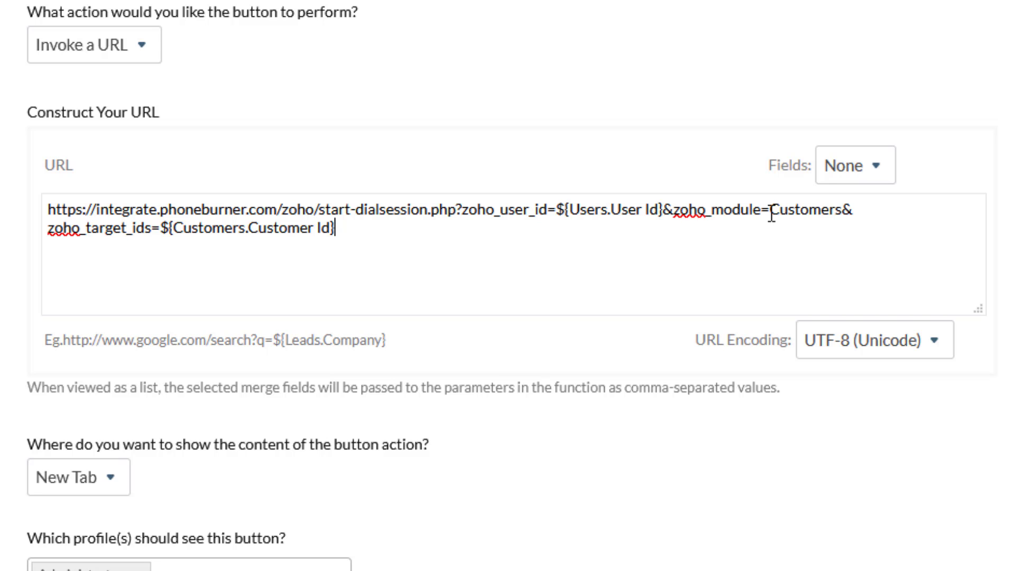
Examine where the URL uses the plural and singular module names in its zoho_module and zoho_target_ids parameters
drag(770, 211, 840, 210)
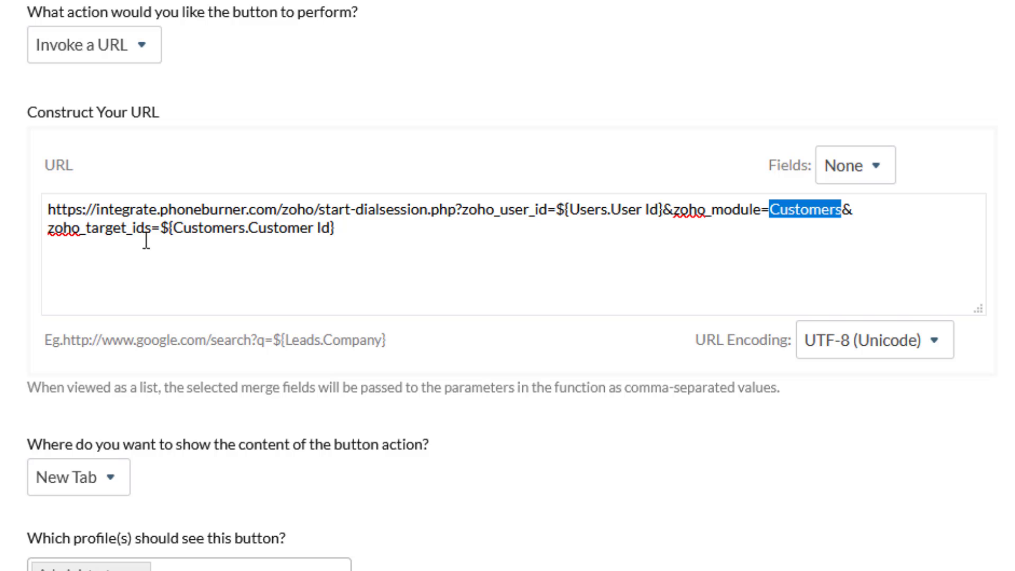
click(174, 226)
double_click(191, 226)
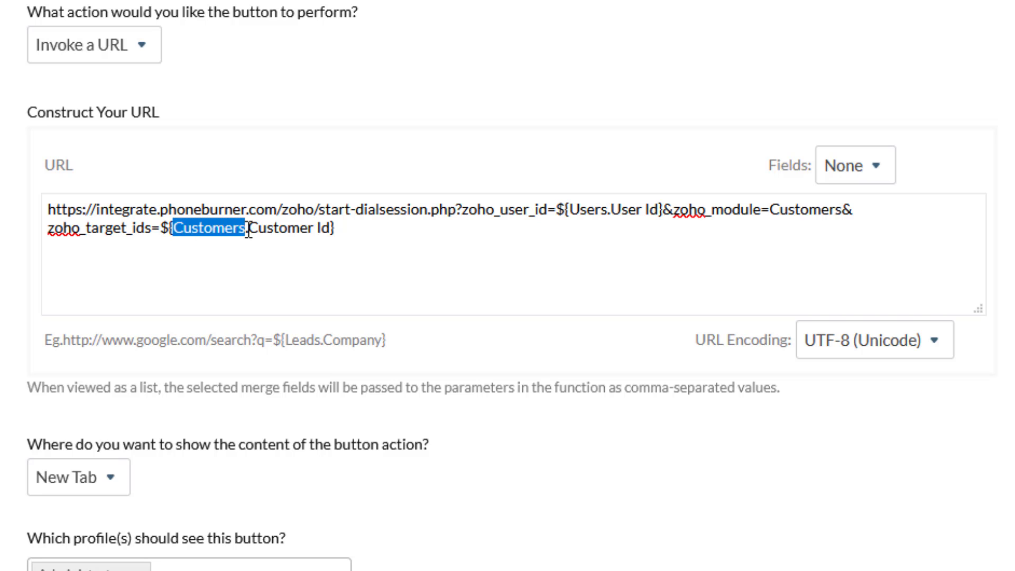
mouse_move(240, 227)
mouse_down()
mouse_move(318, 242)
mouse_move(233, 224)
mouse_move(244, 227)
mouse_up()
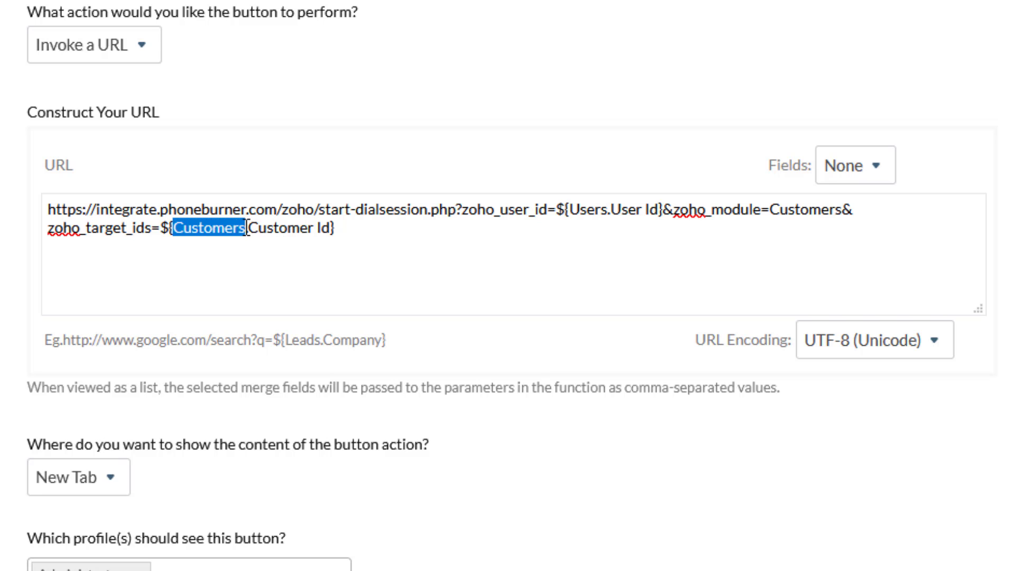
click(312, 229)
drag(311, 228, 249, 228)
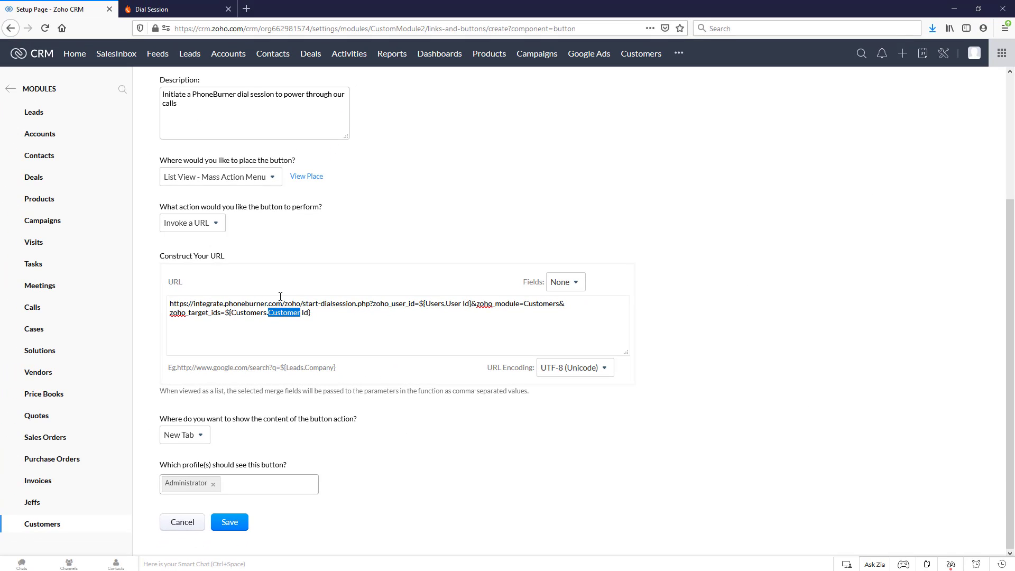
Check the plural and singular names of the Customers module in its rename dialog, using a second setup tab
middle_click(943, 53)
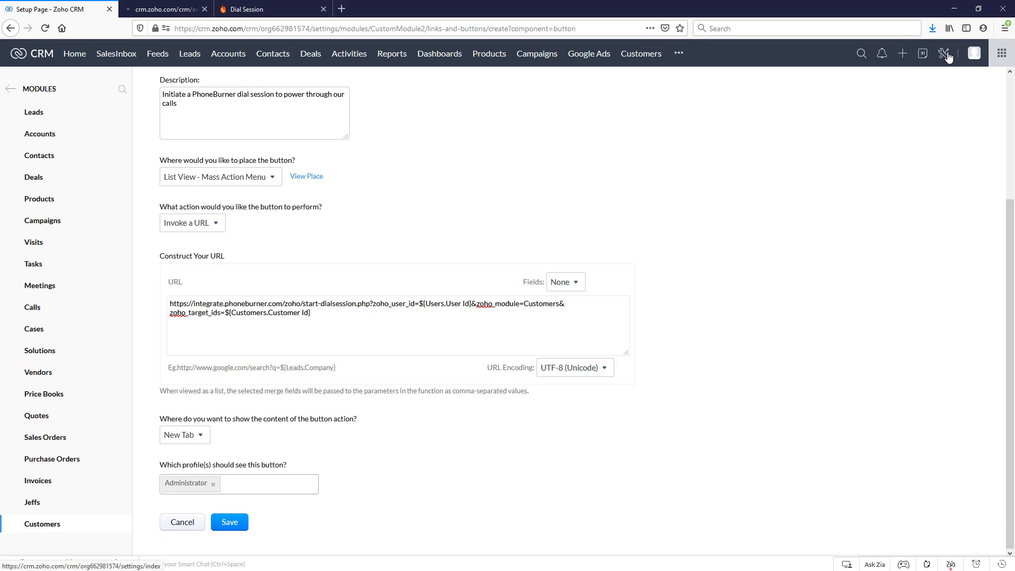
click(195, 11)
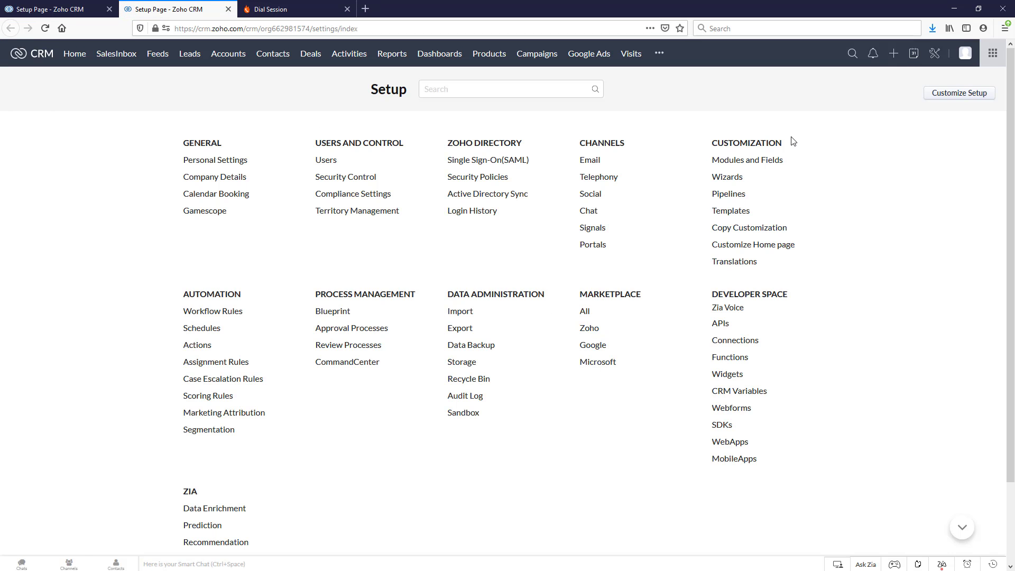
click(747, 160)
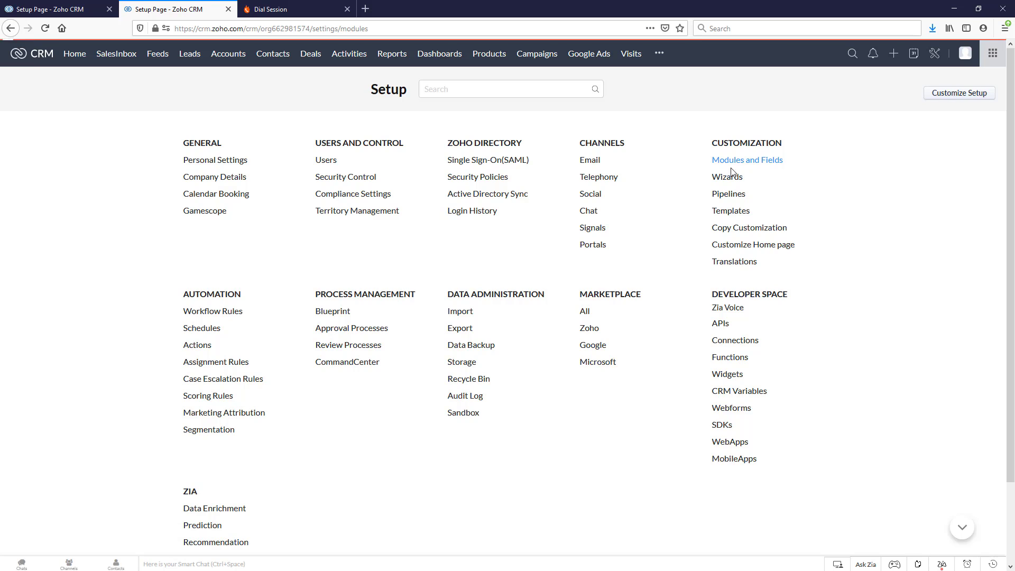
scroll(495, 292, down, 6)
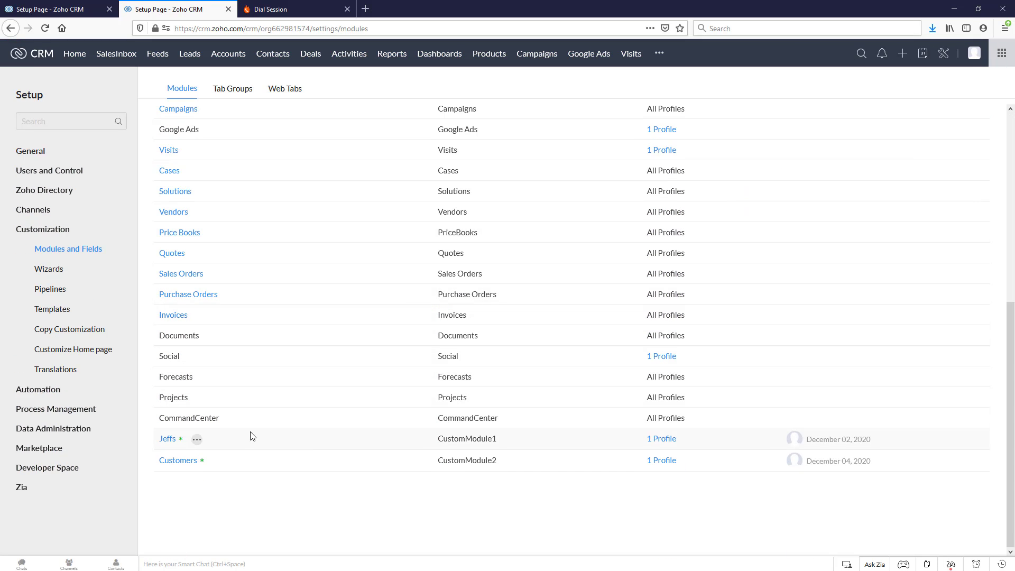
mouse_move(168, 465)
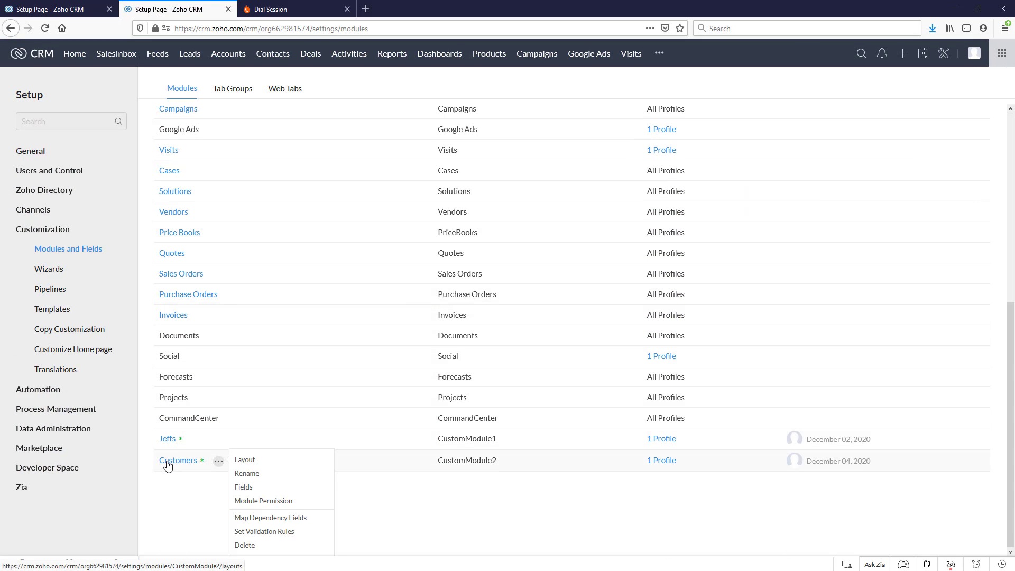
click(239, 474)
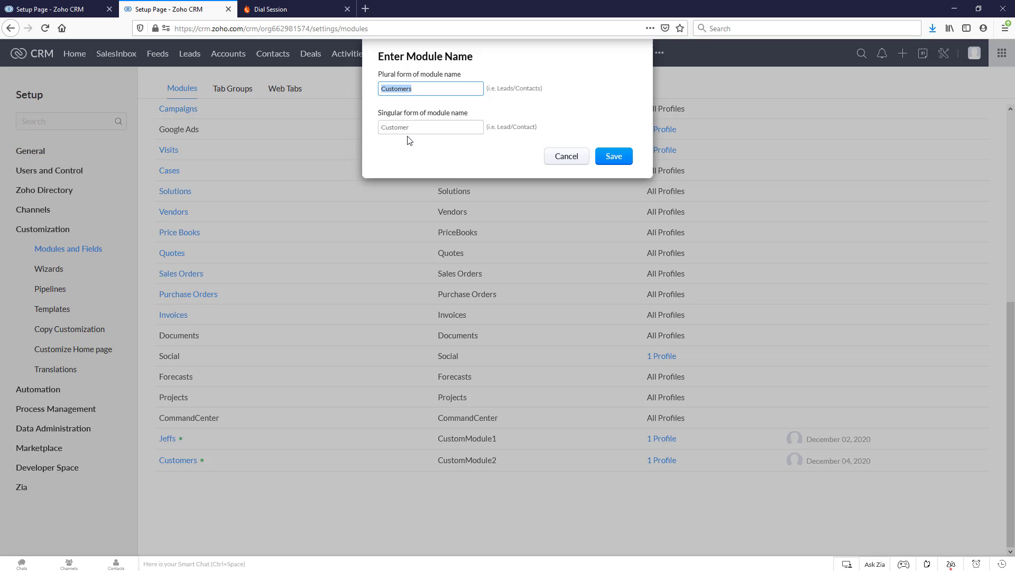
Return to the Launch Session button form, keep New Tab as the display location, and save the button
click(97, 11)
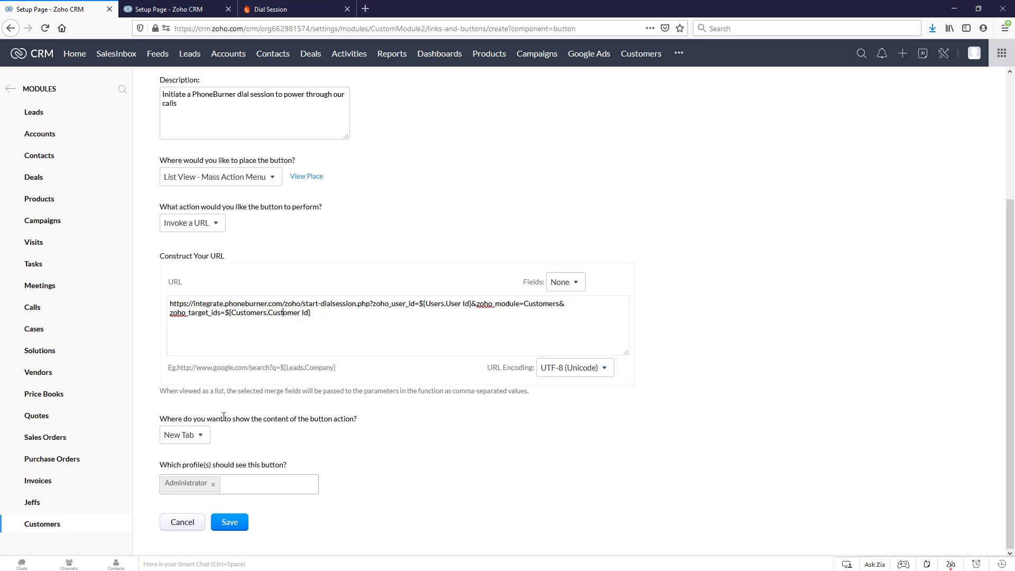
click(201, 437)
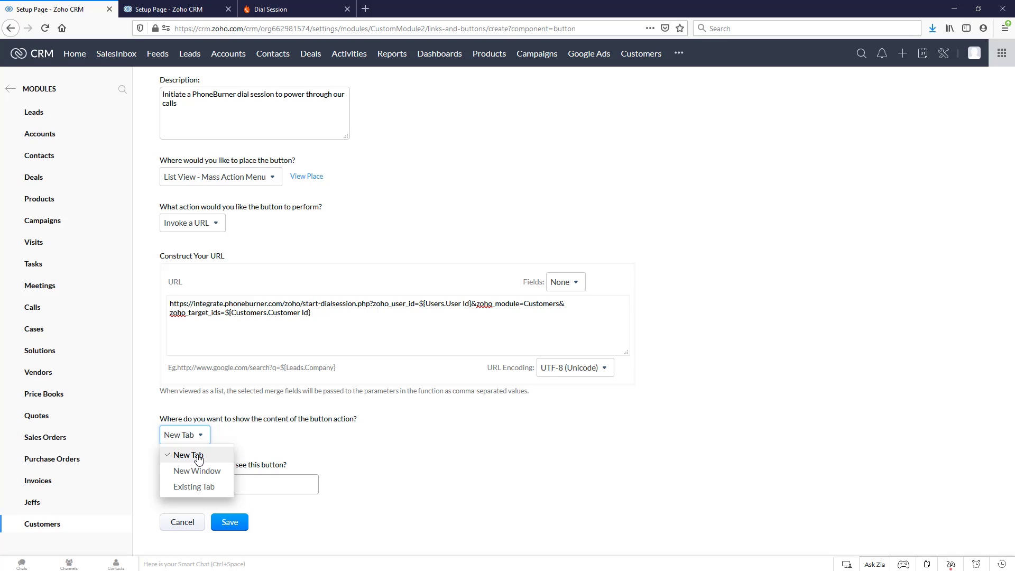
click(255, 427)
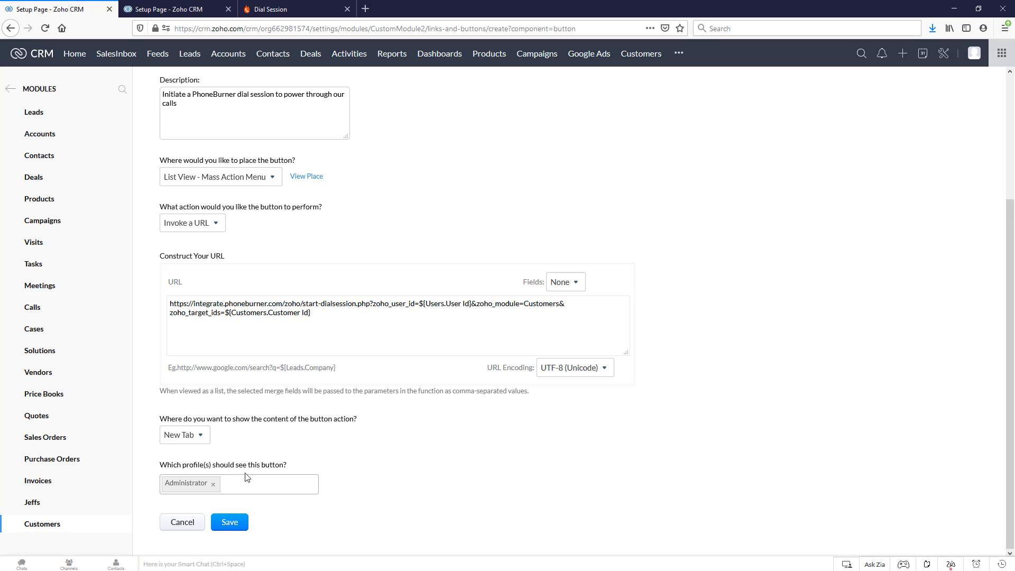
click(229, 523)
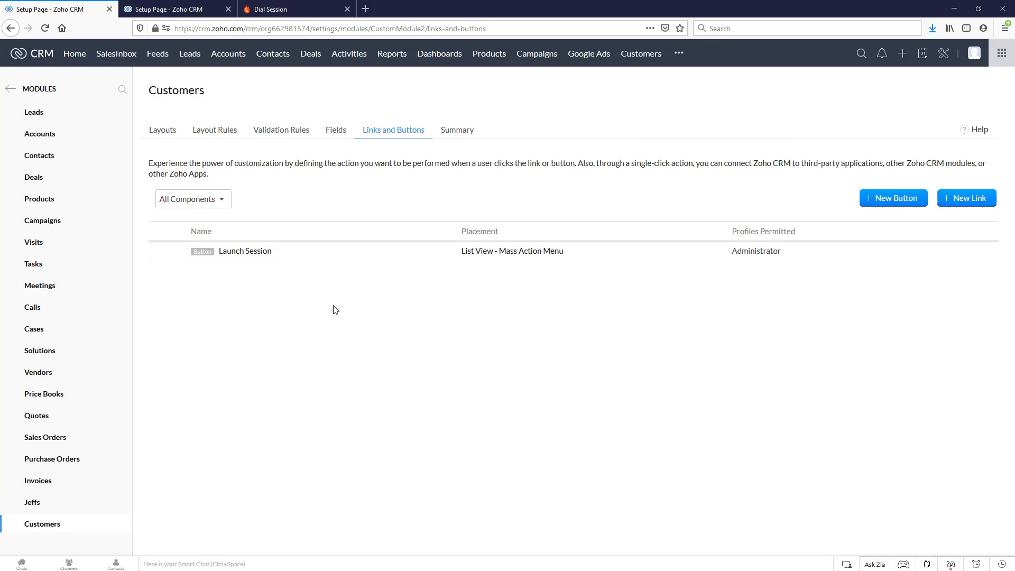
Go back to the second setup tab and close the Customers rename dialog without saving
click(193, 10)
click(561, 157)
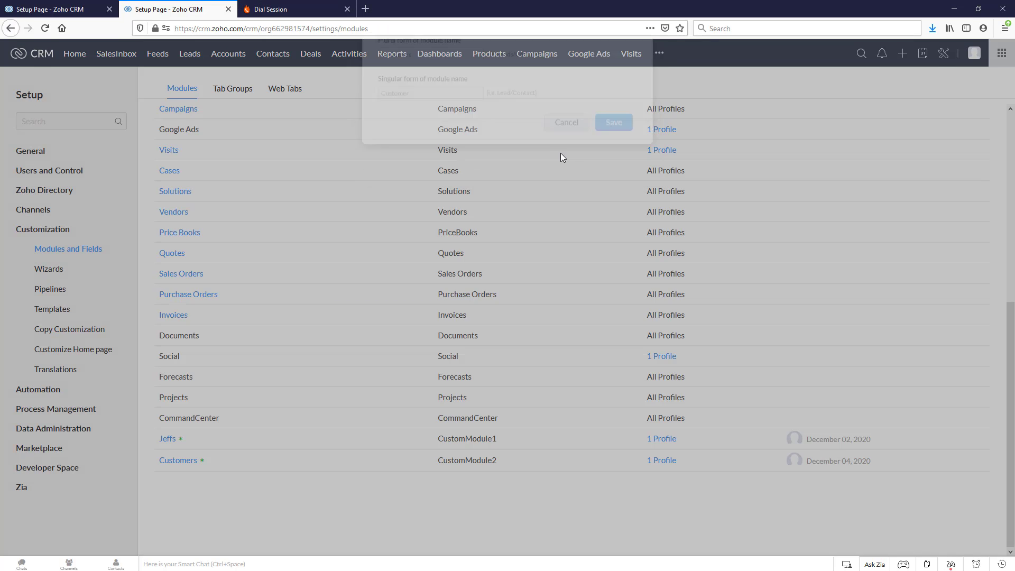
scroll(559, 174, up, 5)
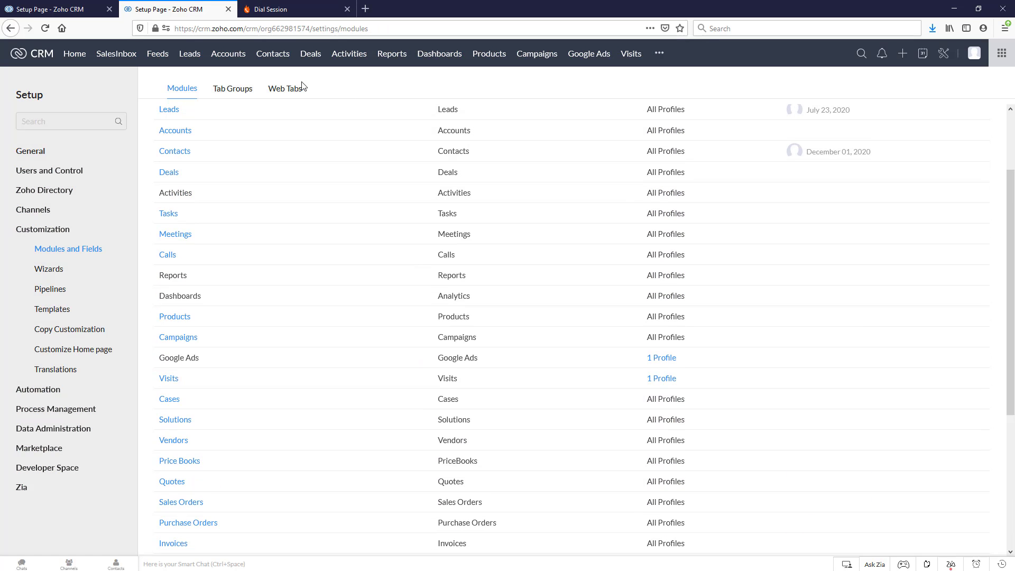
Launch a PhoneBurner session for all records on the first page of the Customers module
click(658, 53)
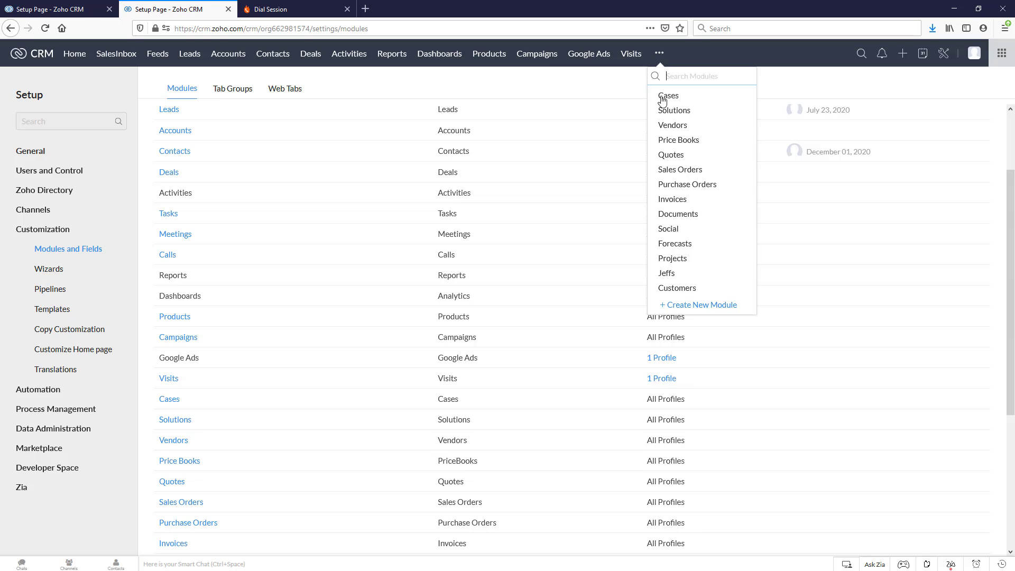
click(669, 288)
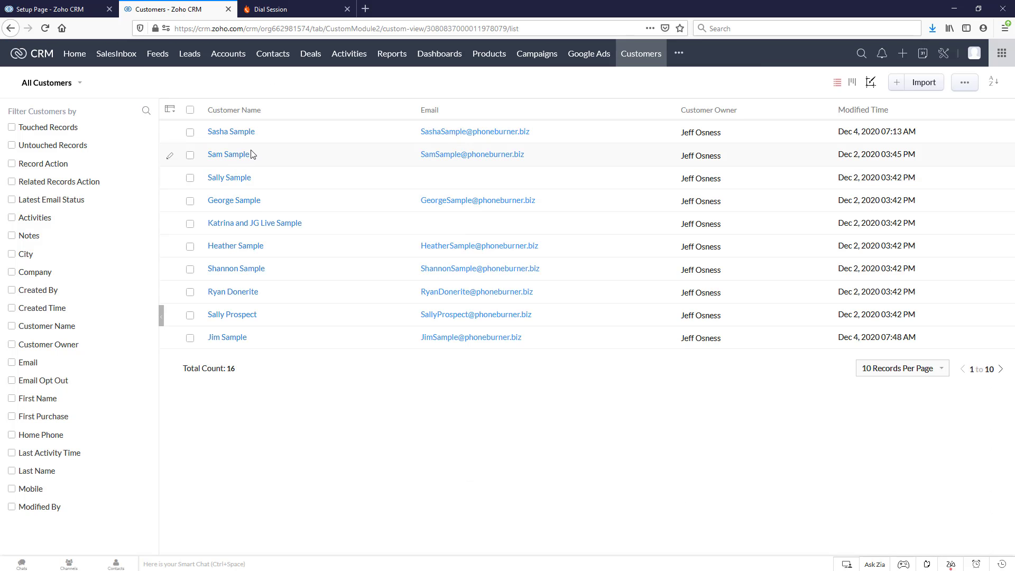
click(189, 109)
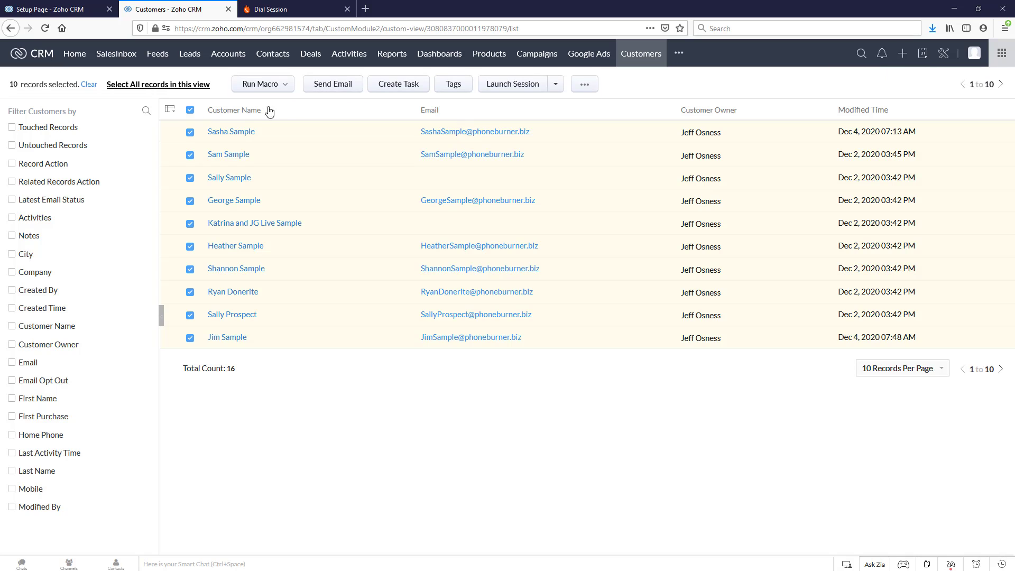
click(501, 90)
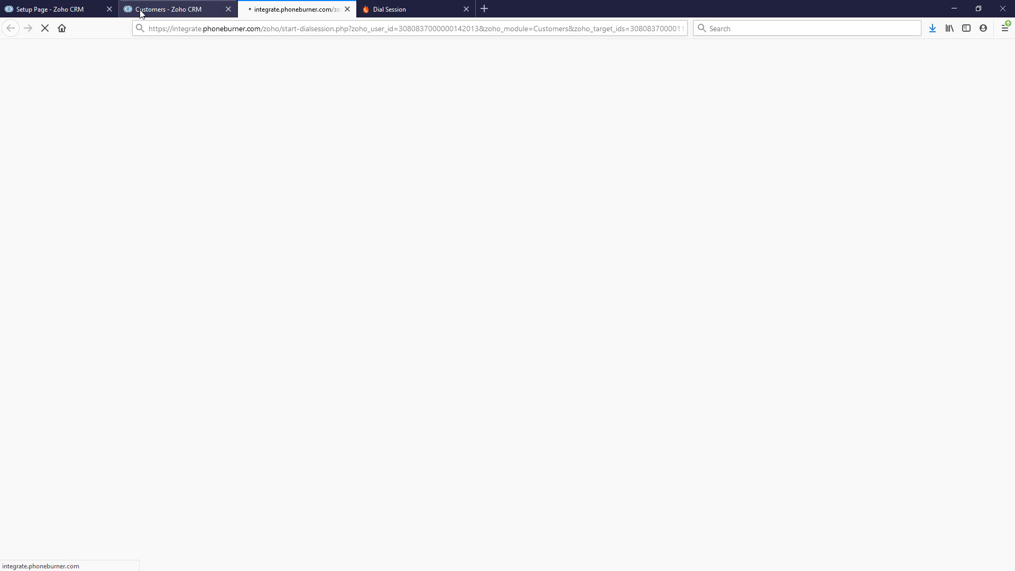
Accept the dial session settings with Outgoing VM 1 as the voicemail recording and start dialing
click(141, 12)
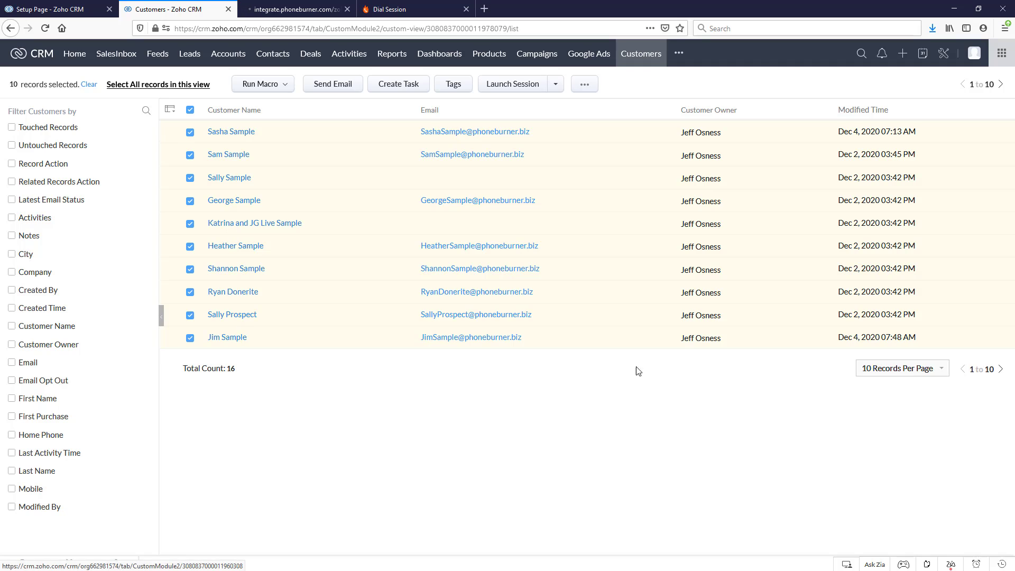
click(271, 10)
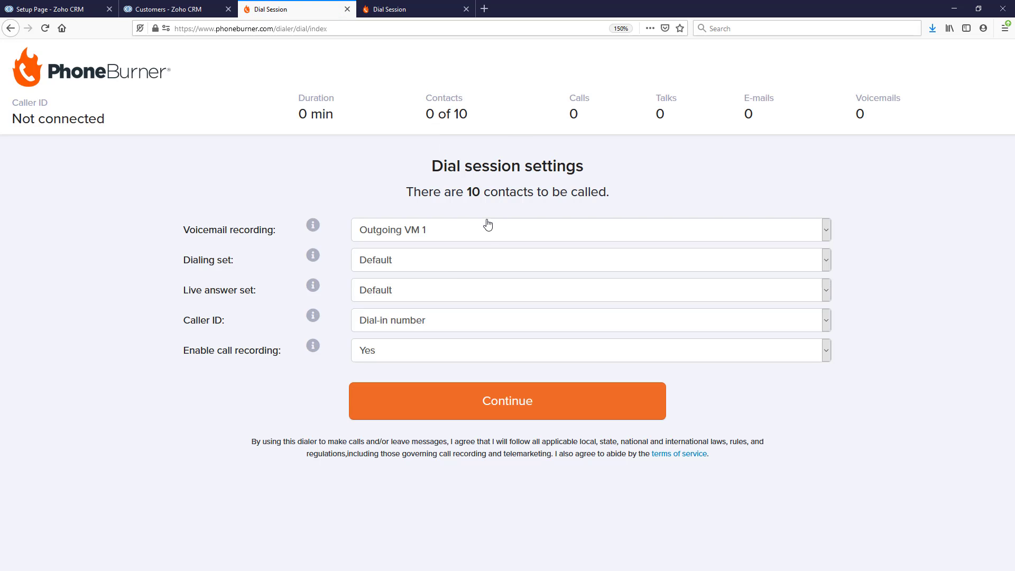
click(537, 410)
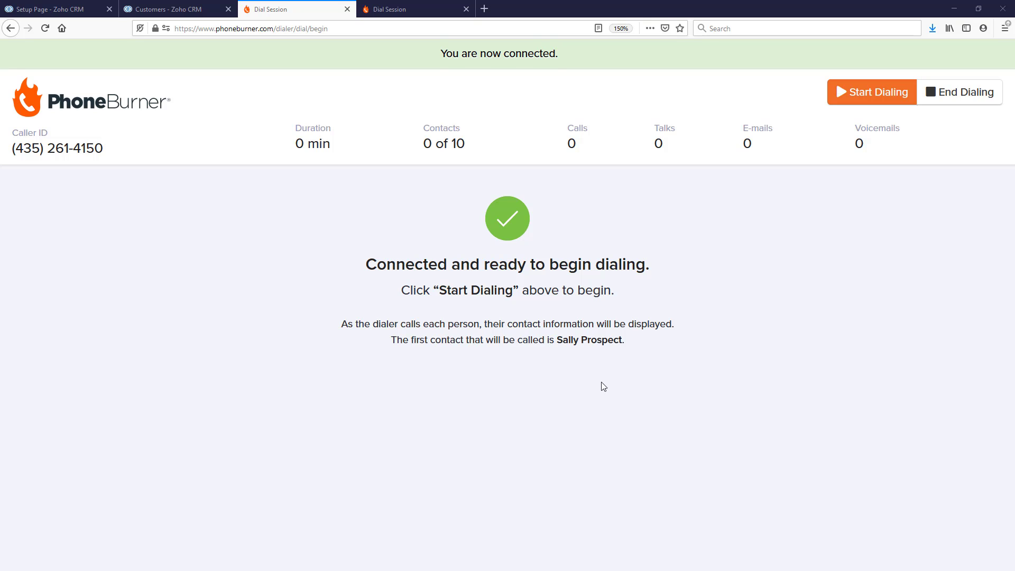
click(879, 106)
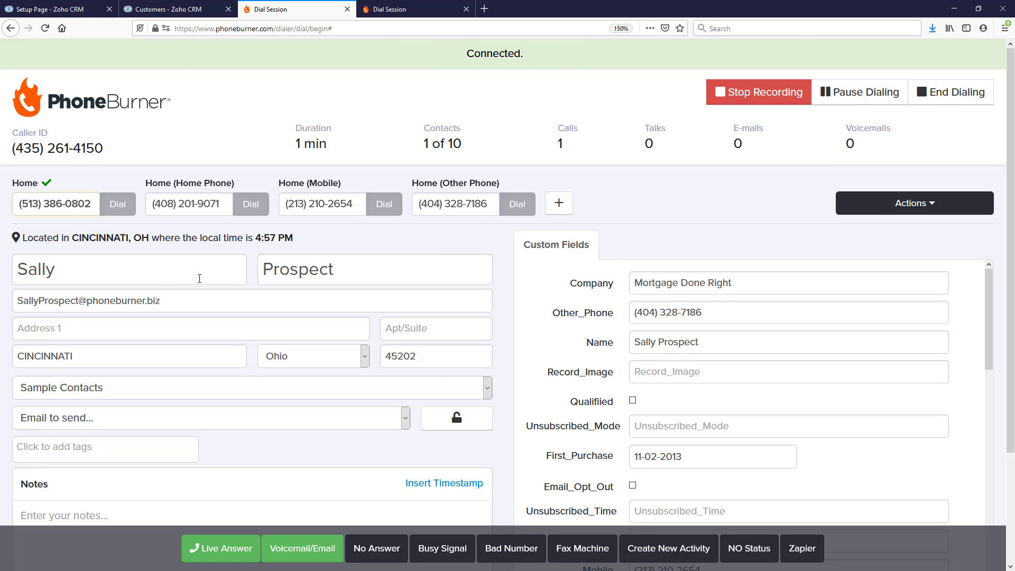
Compare the dialed contact with the Customers list, and log the calls to its main and home phones as No Answer
click(168, 9)
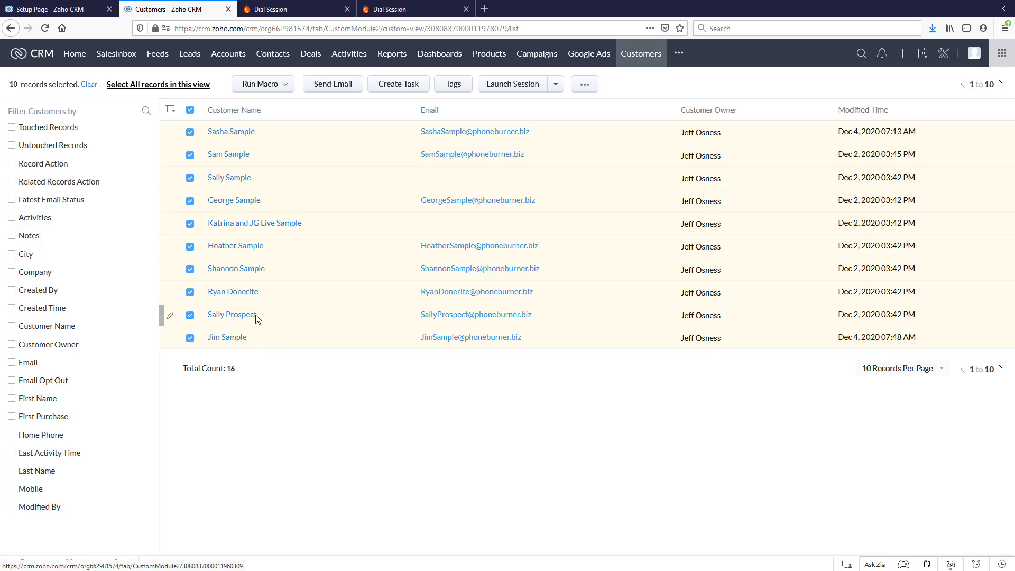
click(285, 9)
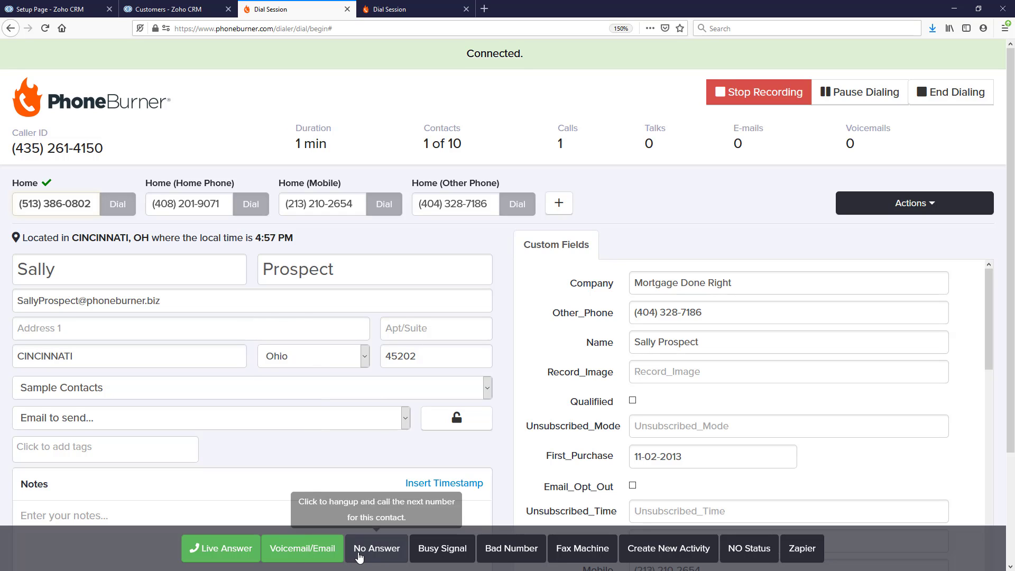
click(377, 551)
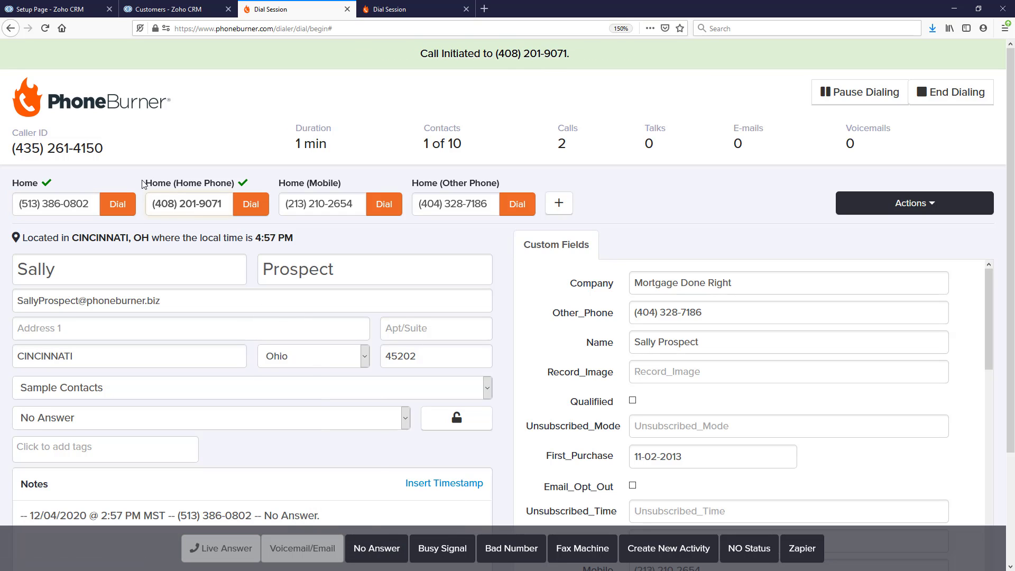
click(371, 553)
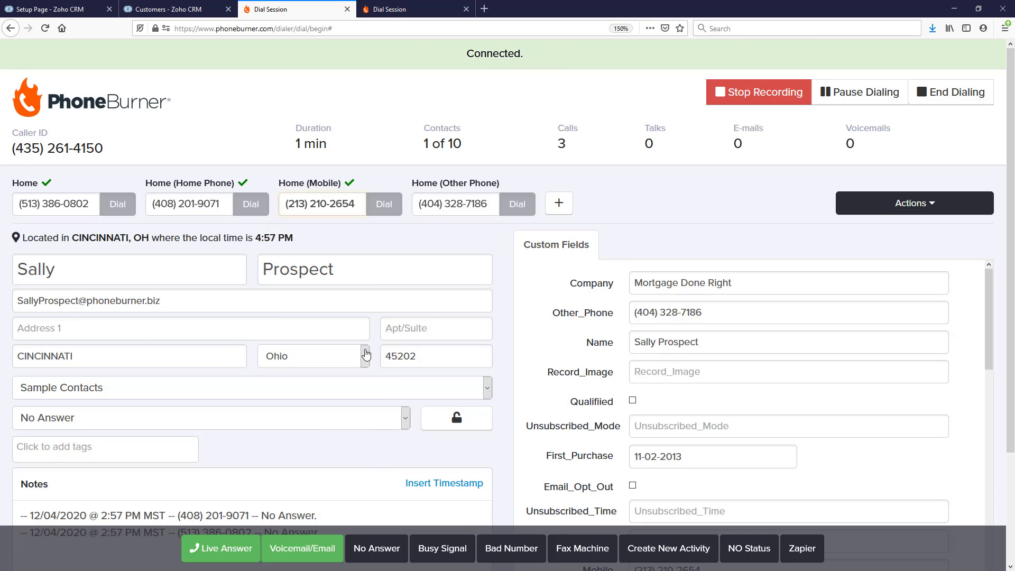
Send the voicemail and email for the call to the contact's mobile number, and pause the dial session
click(295, 547)
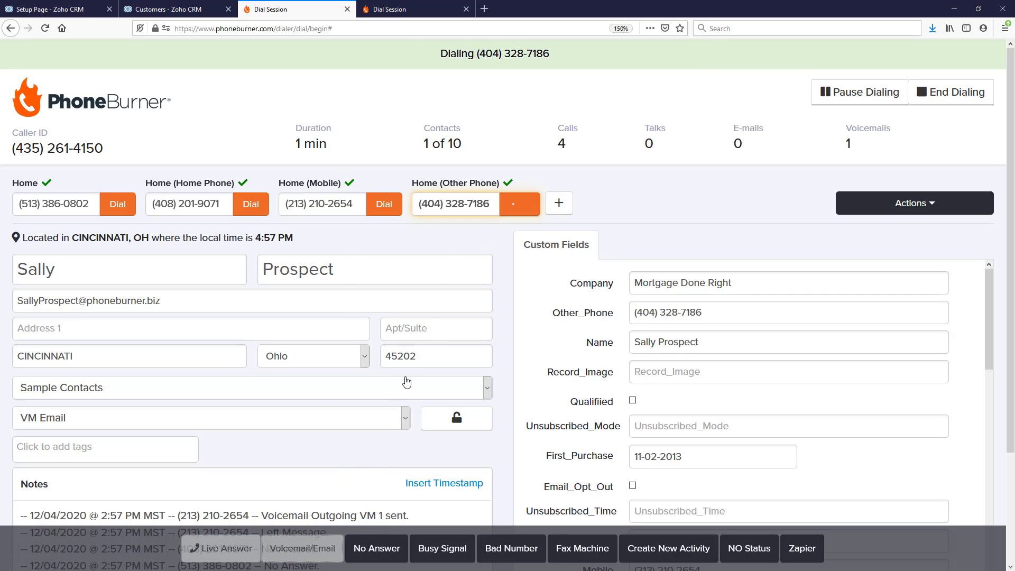
click(839, 100)
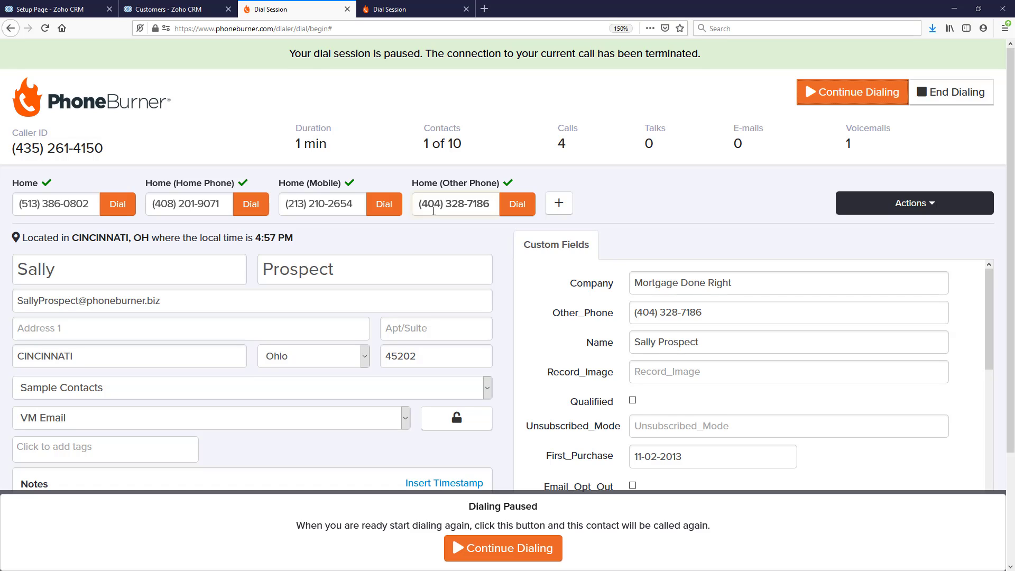
In the first Zoho CRM setup tab, look up the API names of the Customers module's fields
click(75, 9)
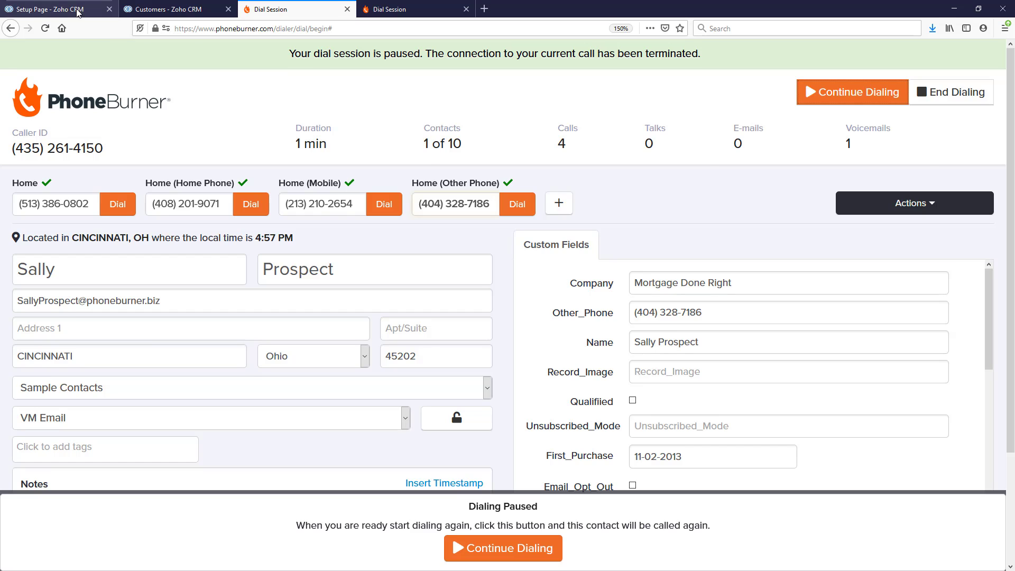
click(943, 54)
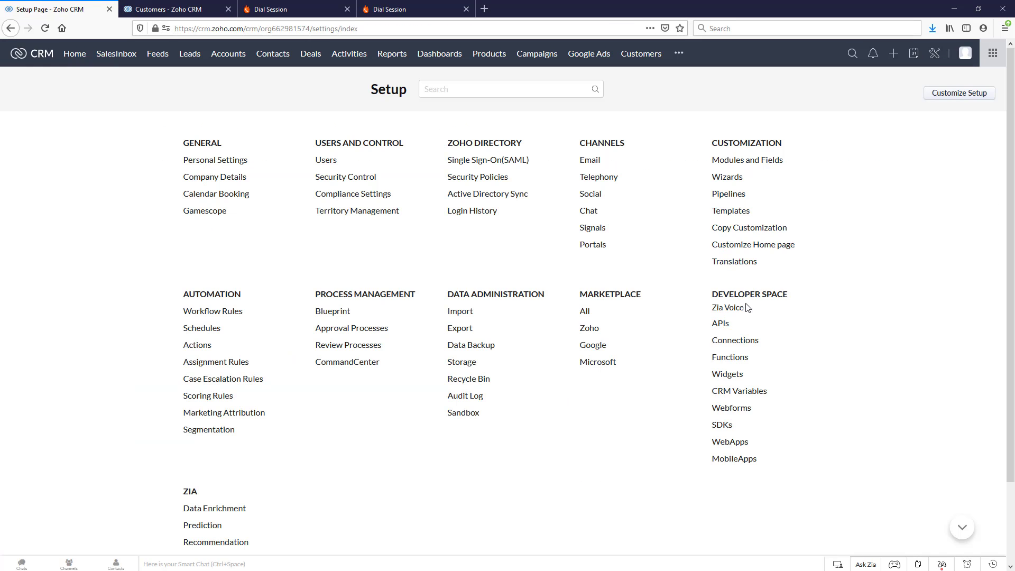
click(720, 324)
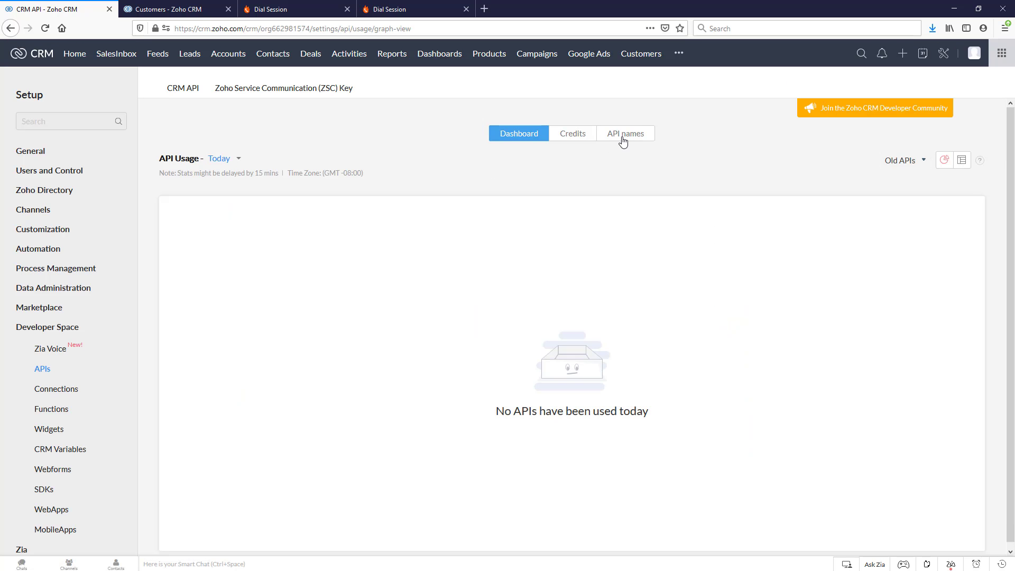
click(623, 139)
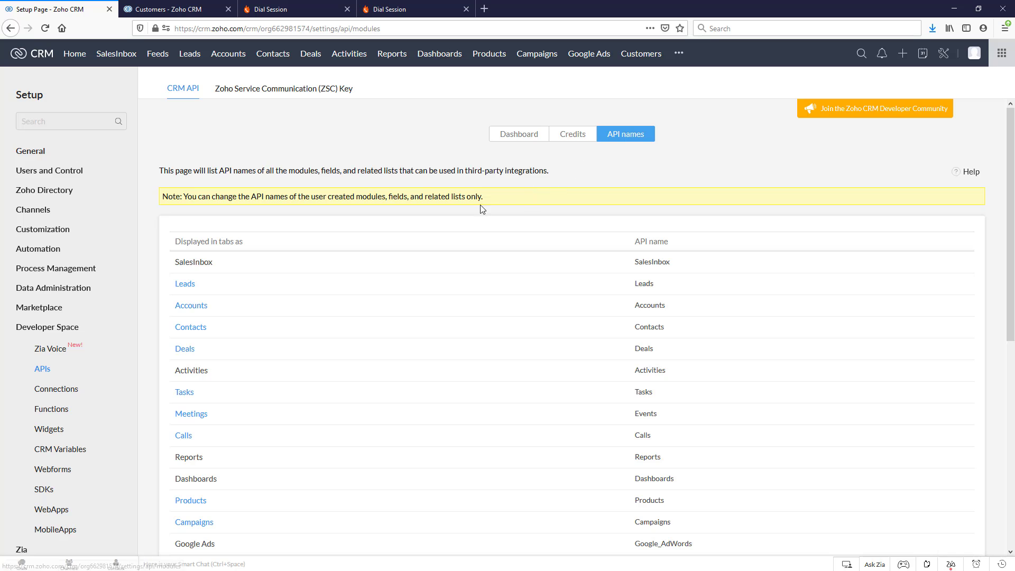
scroll(380, 215, down, 6)
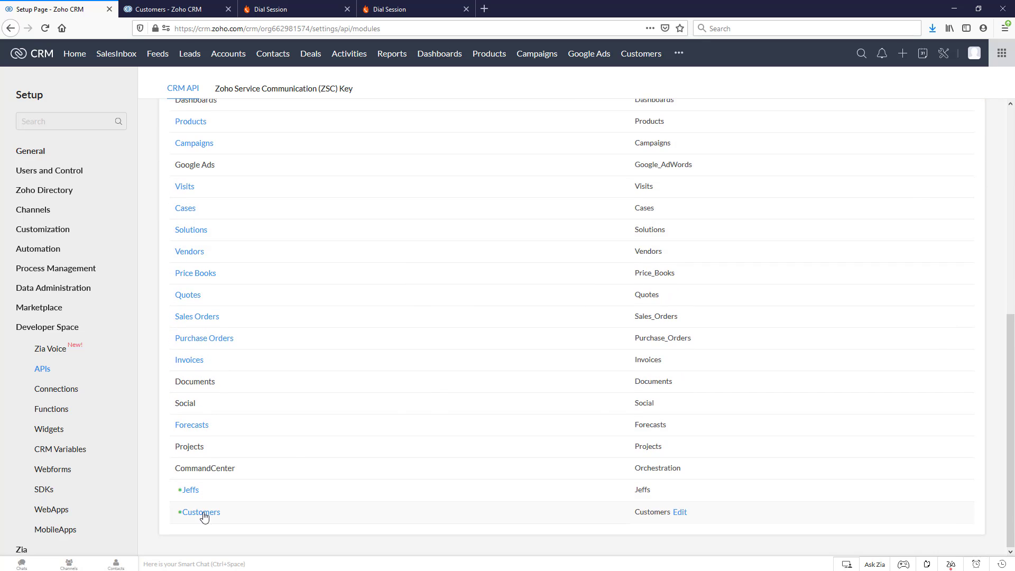
click(204, 515)
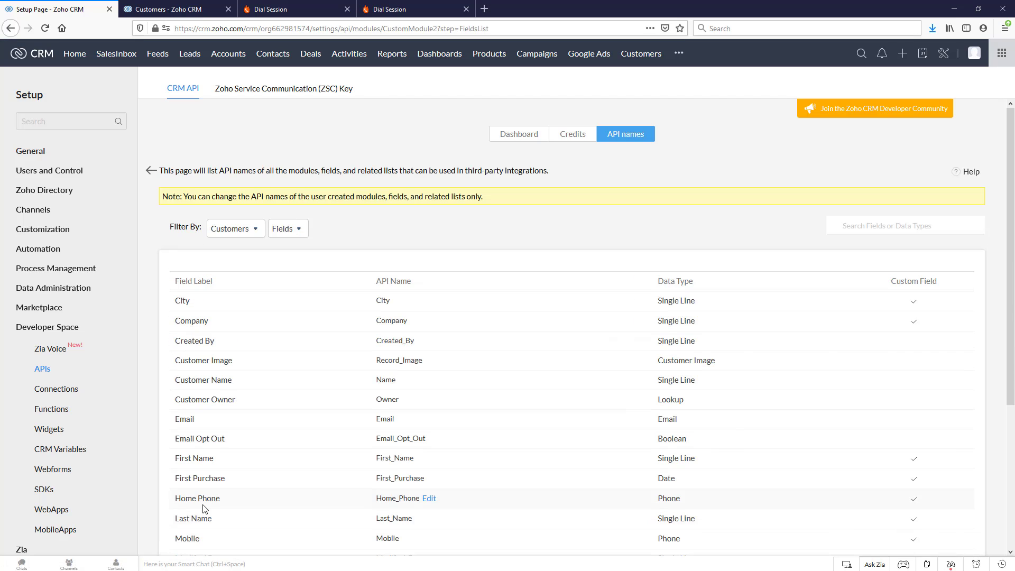
scroll(549, 310, down, 4)
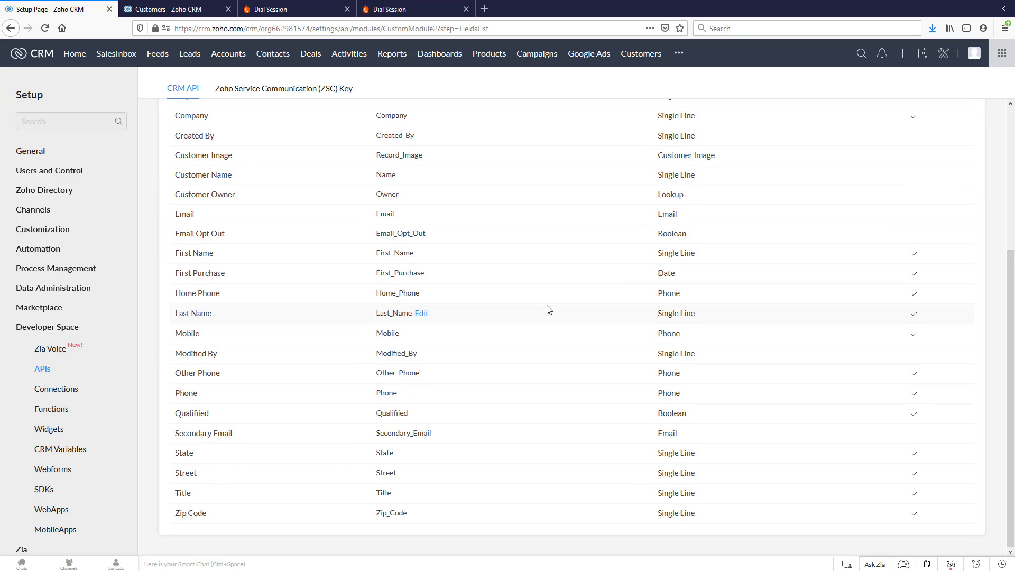
Examine which Customers fields use the Phone data type, including Home Phone, Mobile, Other Phone and Phone
double_click(670, 373)
drag(684, 396, 649, 401)
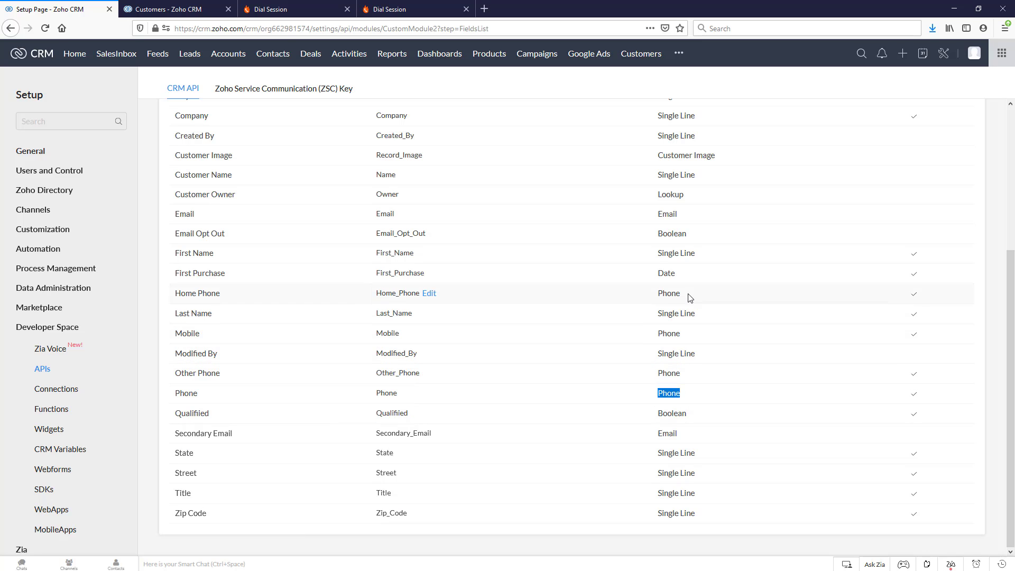
drag(688, 295, 655, 296)
drag(682, 334, 663, 336)
drag(681, 292, 662, 295)
drag(687, 330, 656, 331)
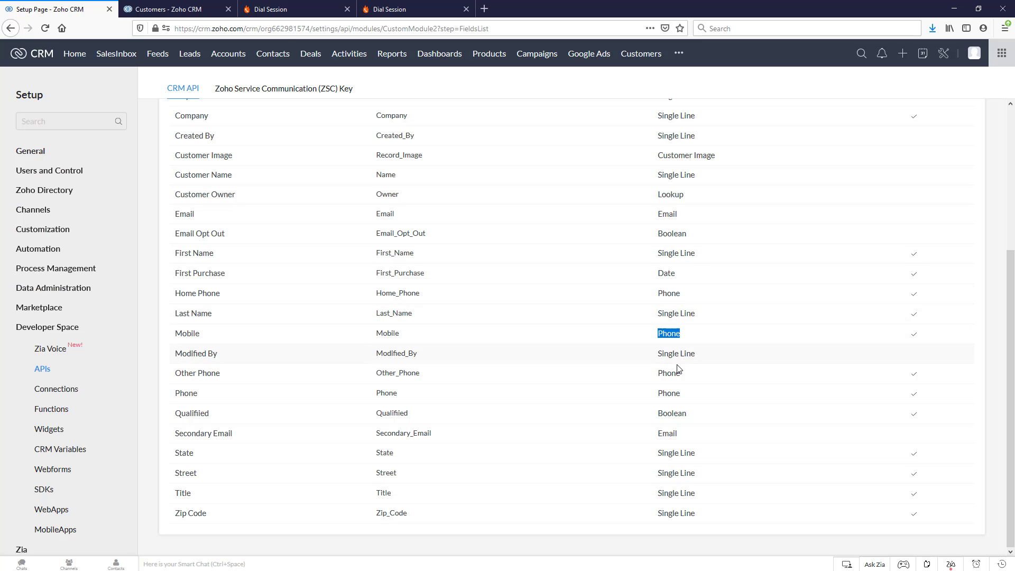
drag(685, 378, 655, 394)
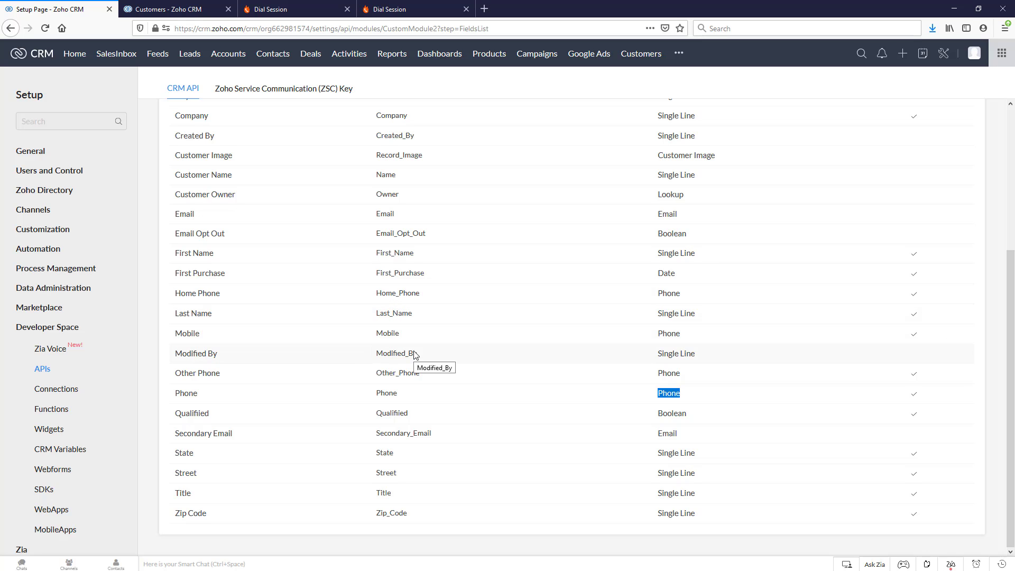
Examine the contact's custom fields in the paused dial session, including Other_Phone, and compare them with the Customers API field list
click(286, 9)
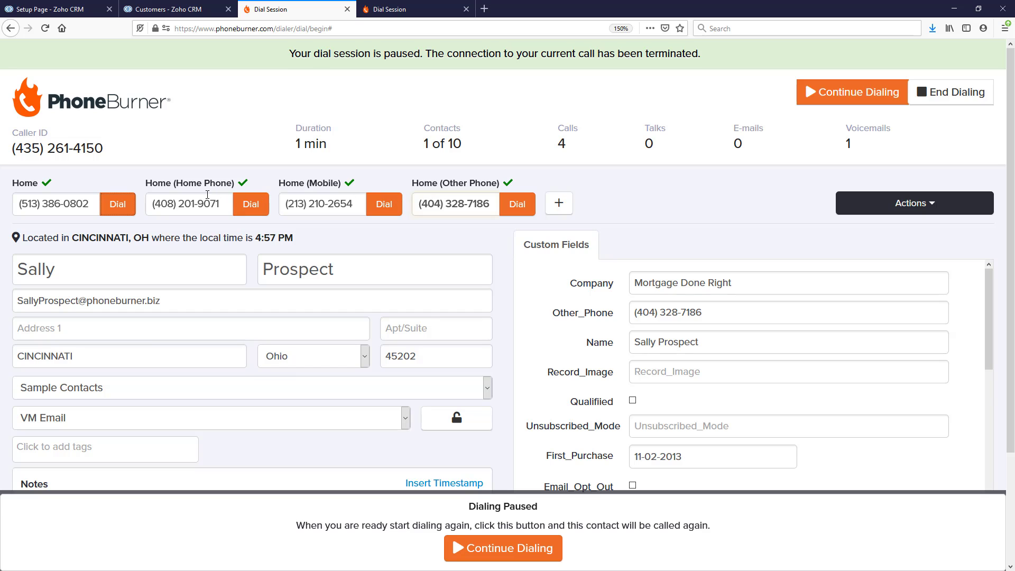
scroll(726, 378, down, 15)
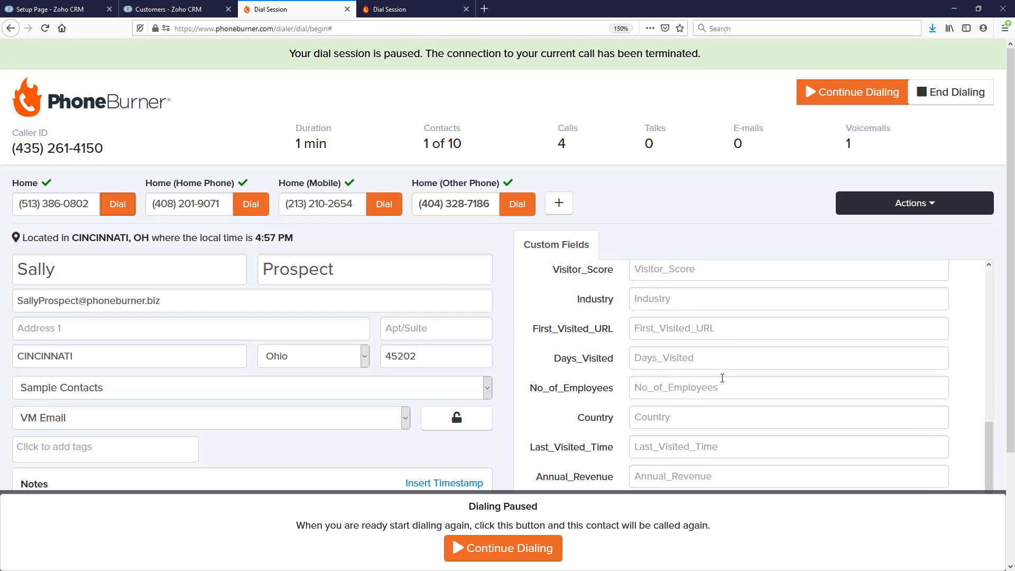
scroll(714, 381, up, 15)
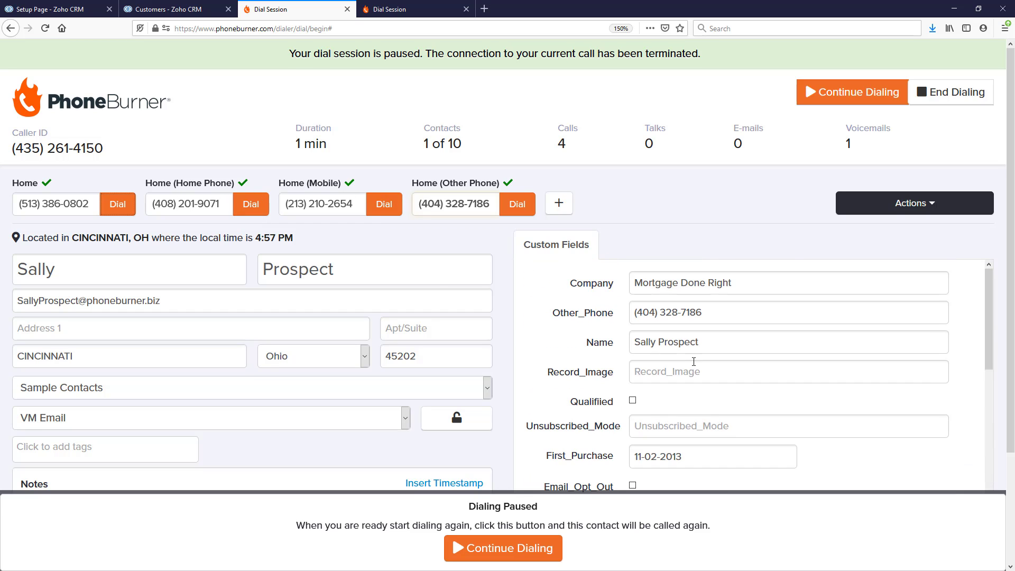
drag(703, 315, 638, 316)
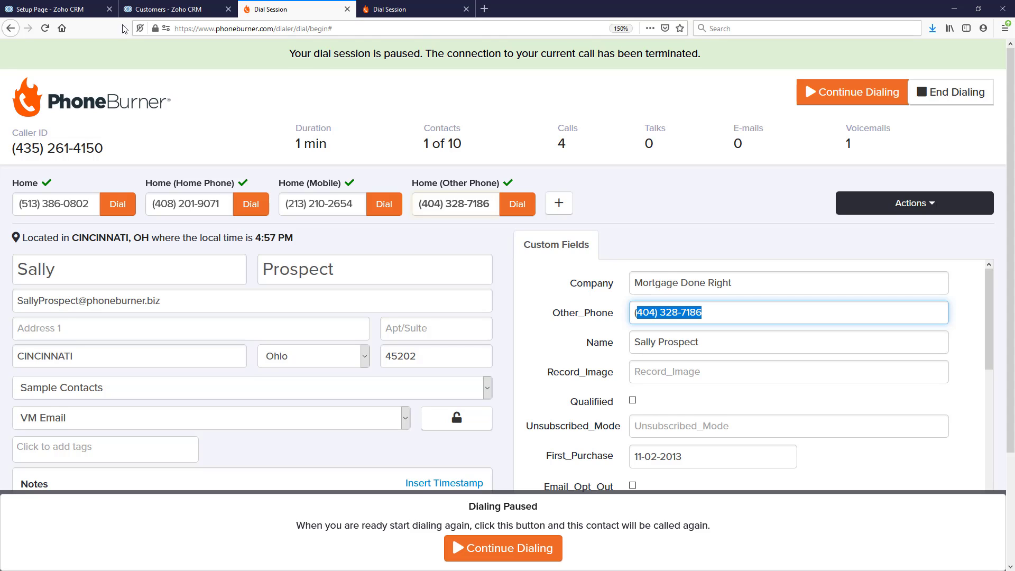
click(80, 9)
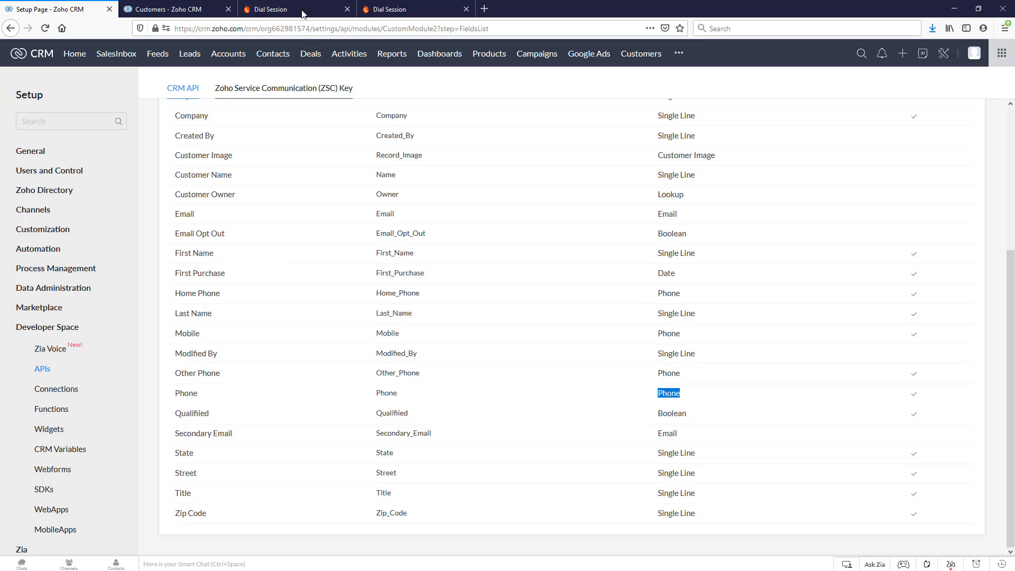
click(285, 9)
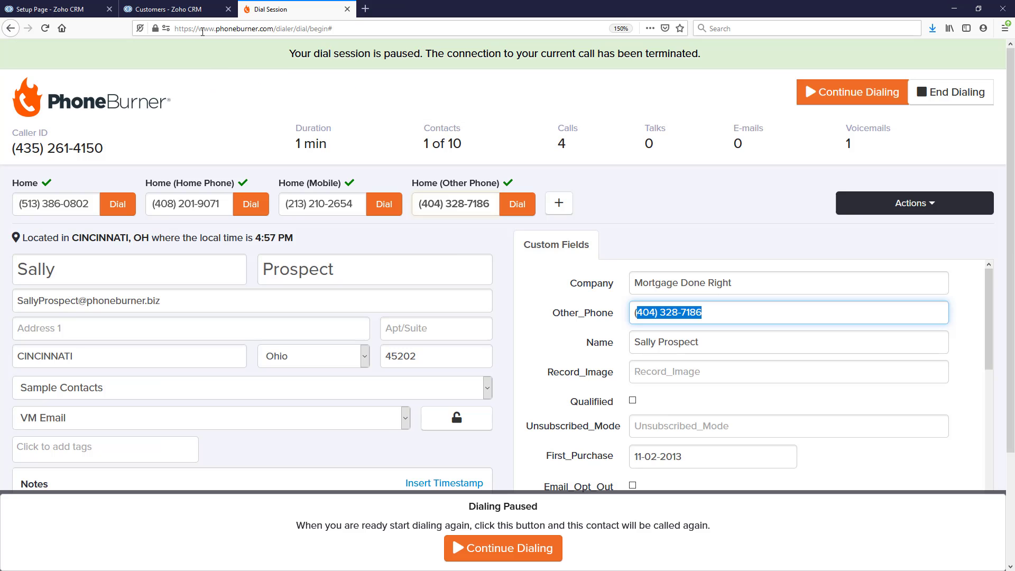
Open the dialed customer's record in Zoho CRM and examine its details, PhoneBurner notes and closed activities
click(168, 11)
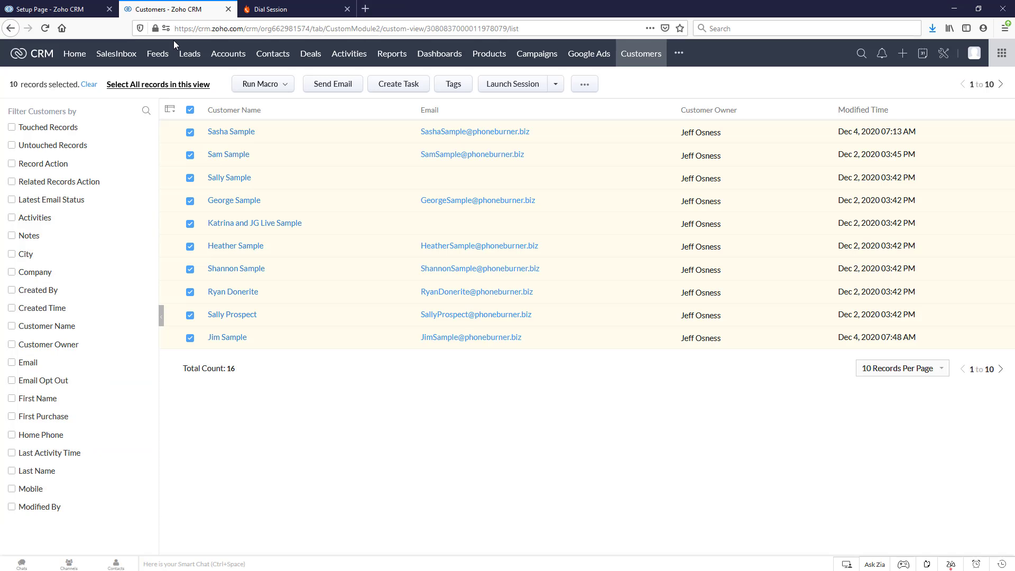
click(242, 318)
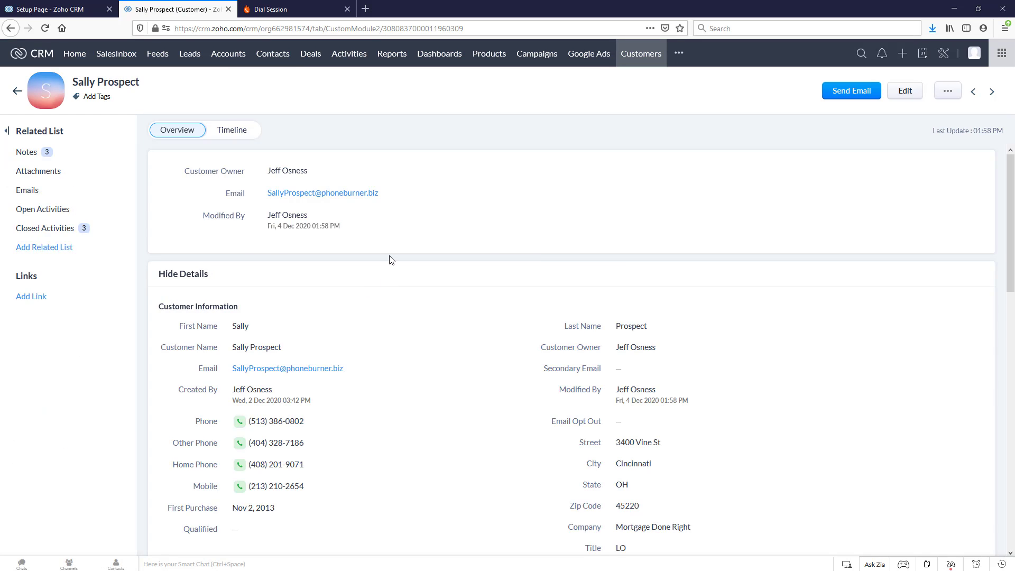
scroll(391, 260, down, 8)
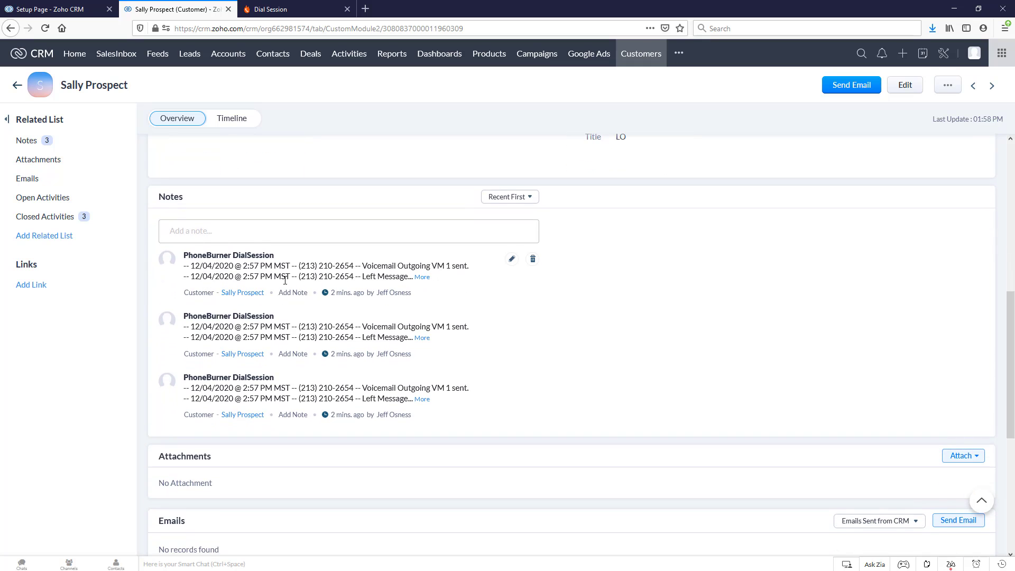
scroll(295, 280, down, 6)
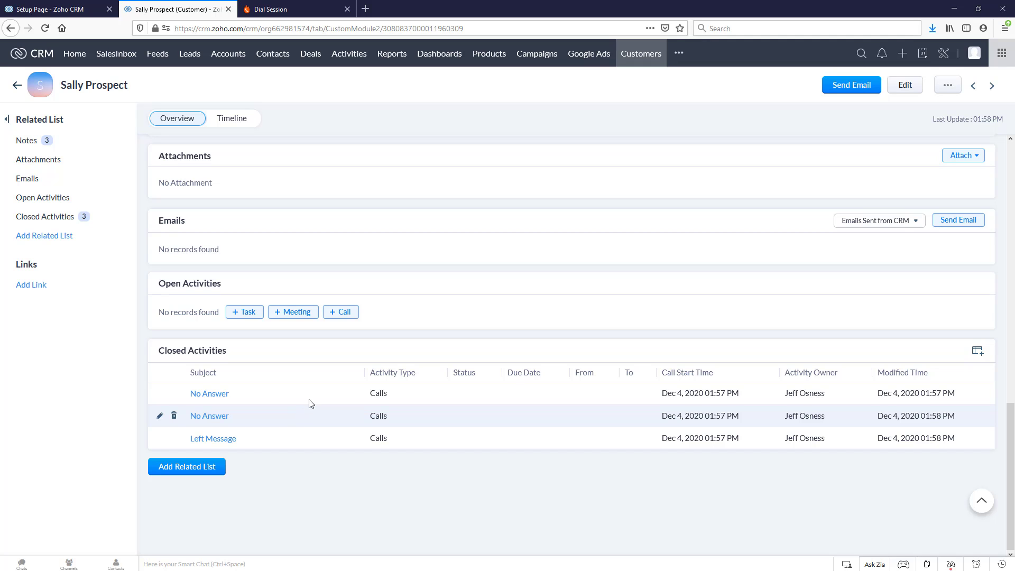
scroll(436, 285, up, 6)
scroll(436, 285, up, 5)
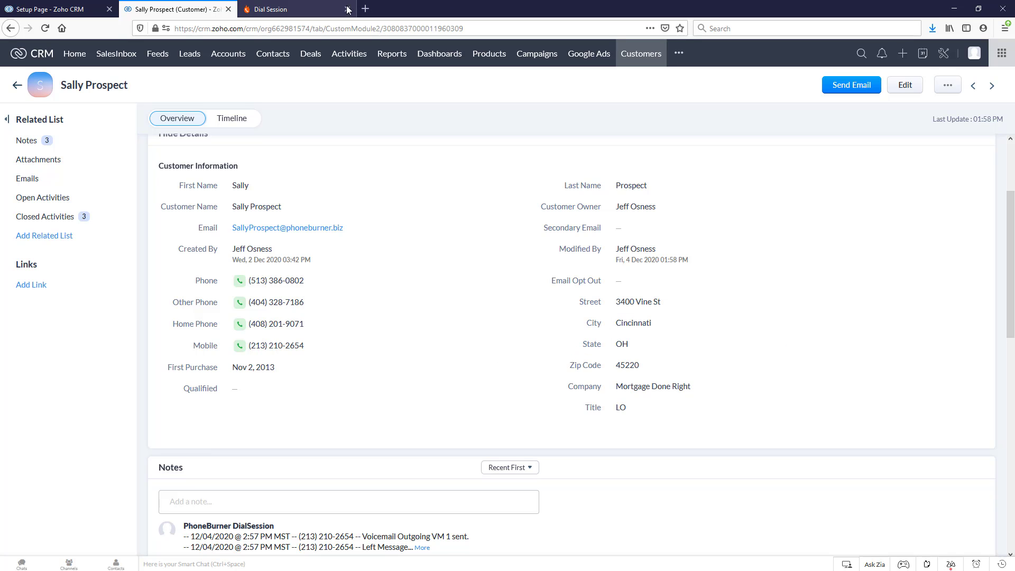
Check the First_Purchase field and its date picker in the dial session, and return to the customer's Zoho CRM record
click(298, 10)
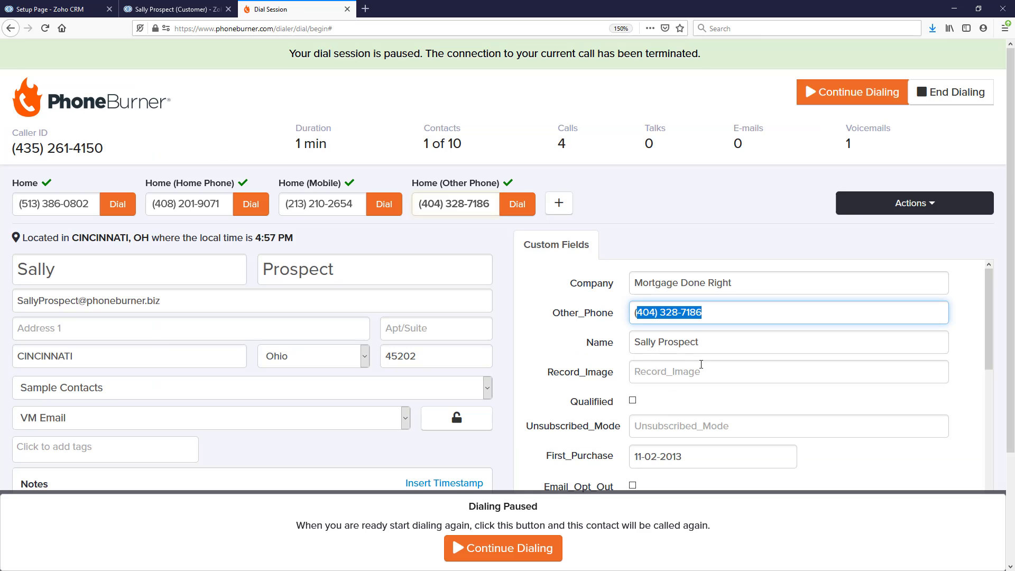
scroll(623, 383, down, 3)
drag(623, 384, 547, 380)
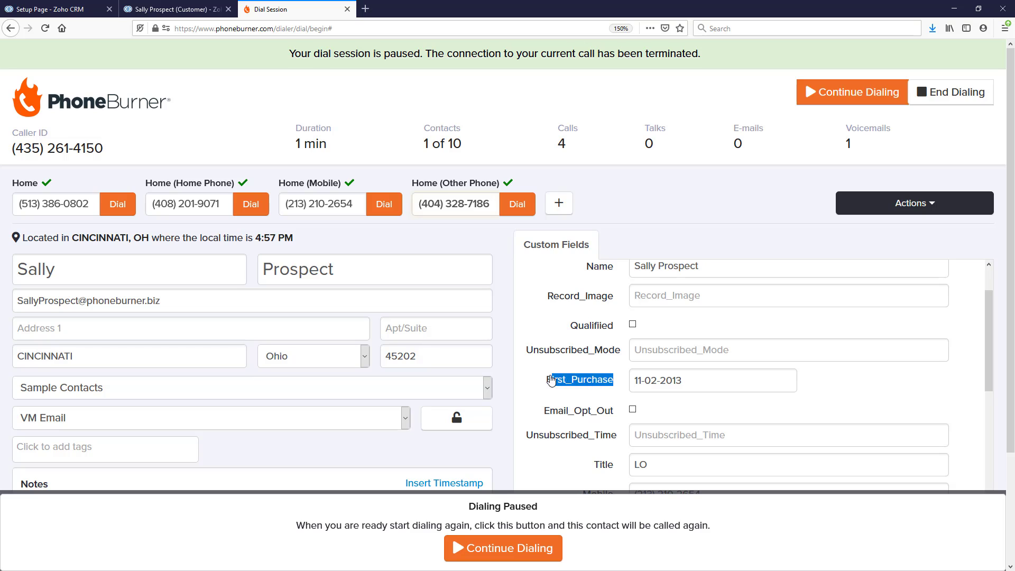
click(689, 379)
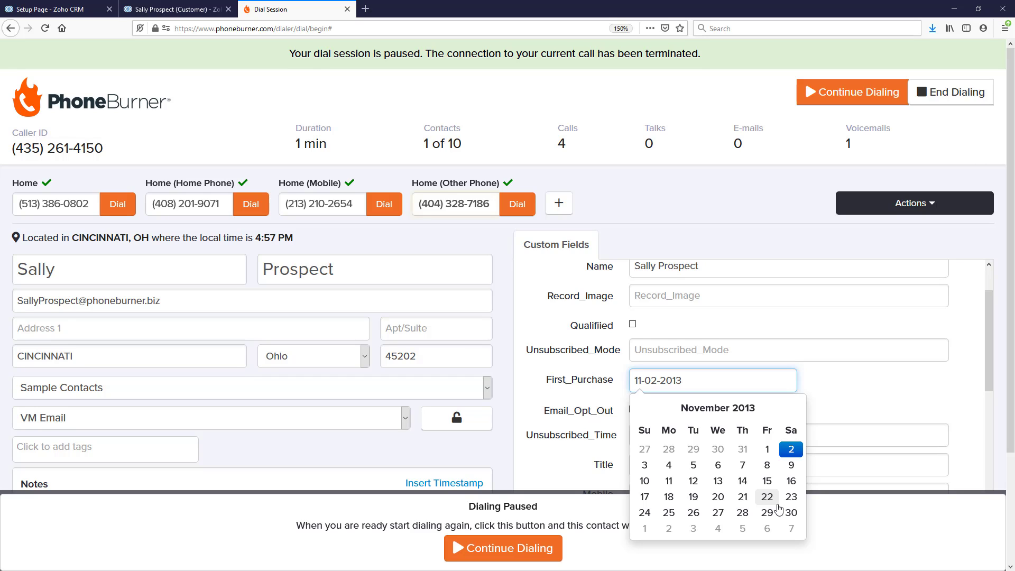
click(862, 386)
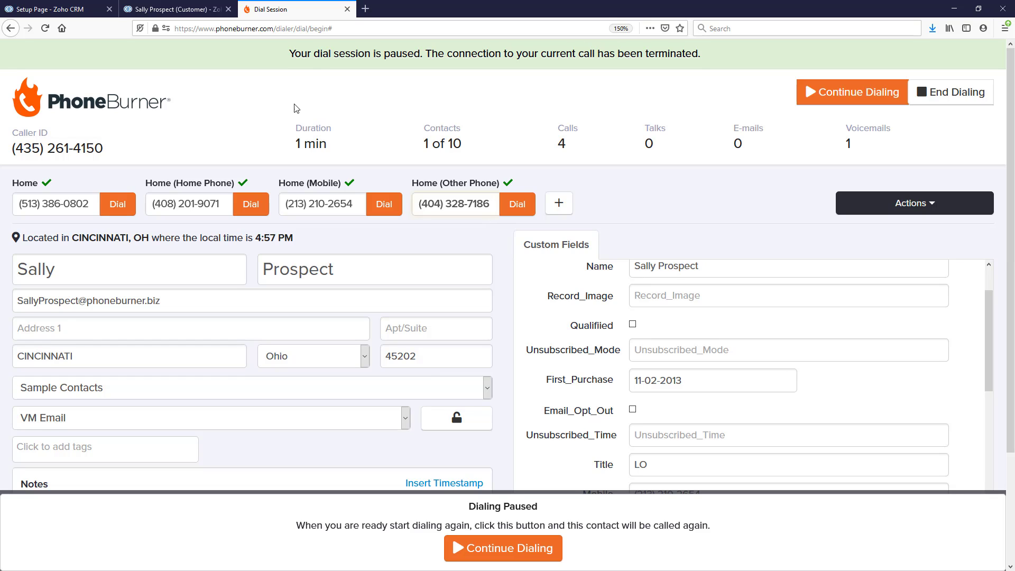
click(71, 13)
click(158, 10)
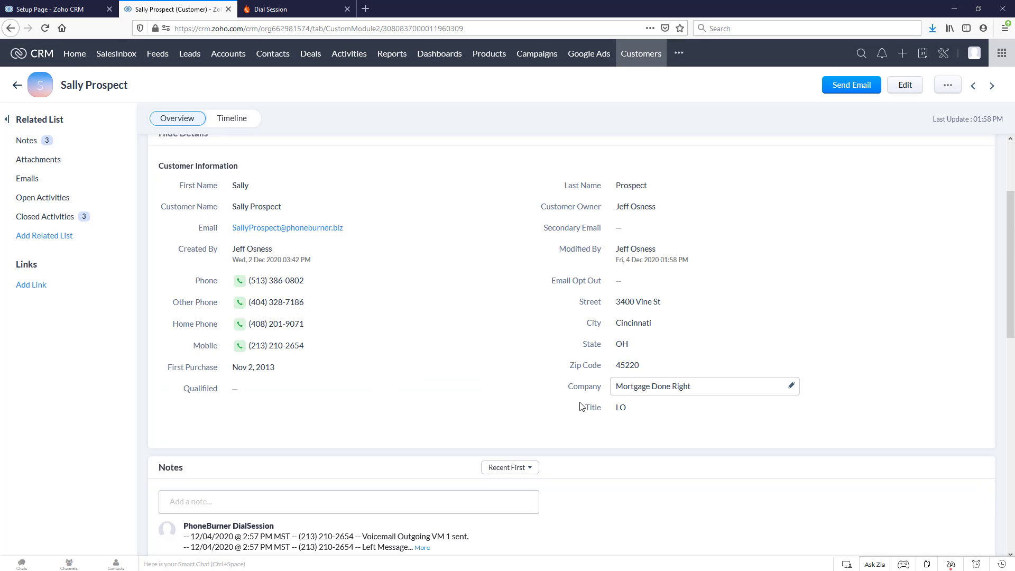